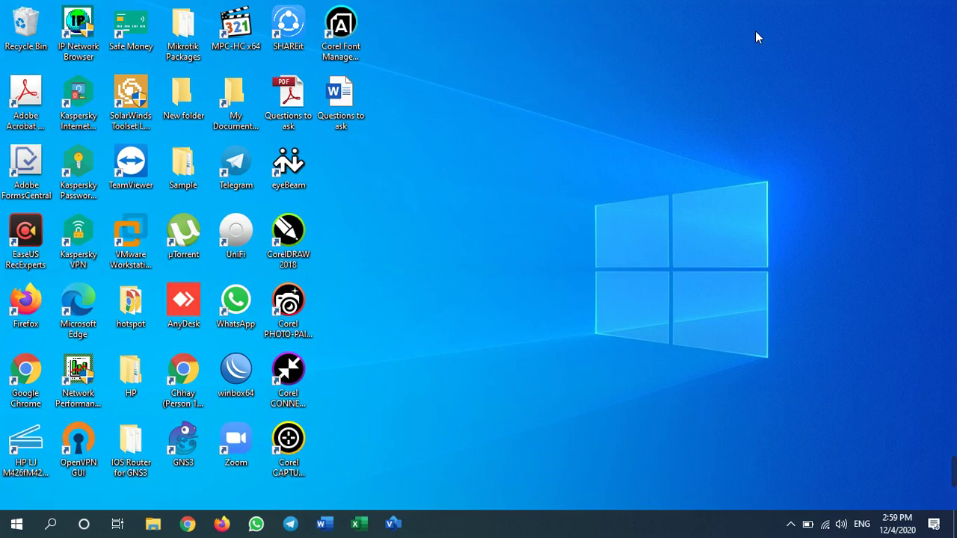
# - Launch GNS3 from its desktop shortcut, which also boots the GNS3 VM in VMware Workstation
pyautogui.doubleClick(183, 441)
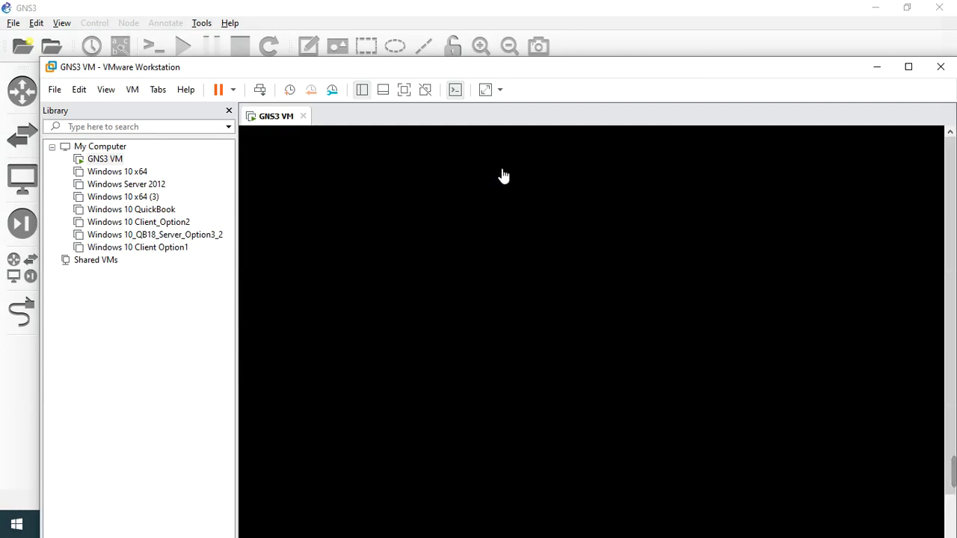
# - Minimize the VMware Workstation window running the booting GNS3 VM
pyautogui.click(877, 66)
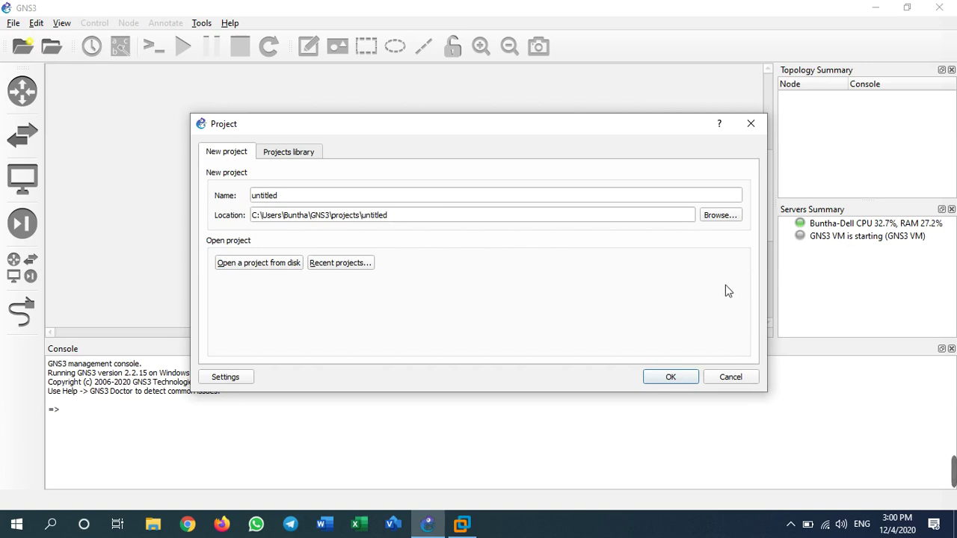
# - Cancel the project prompt and run the Setup Wizard for a local server at 127.0.0.1:3080
pyautogui.click(731, 377)
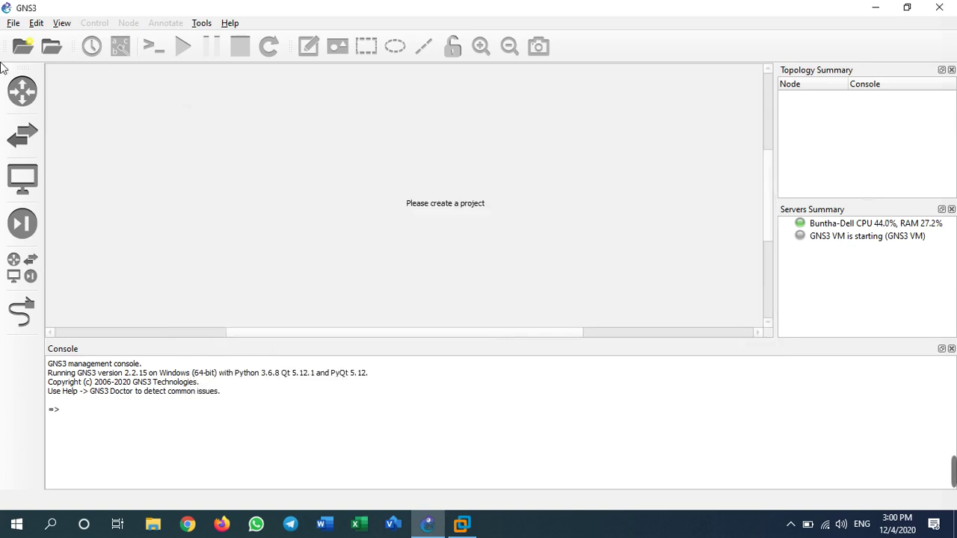
pyautogui.click(228, 23)
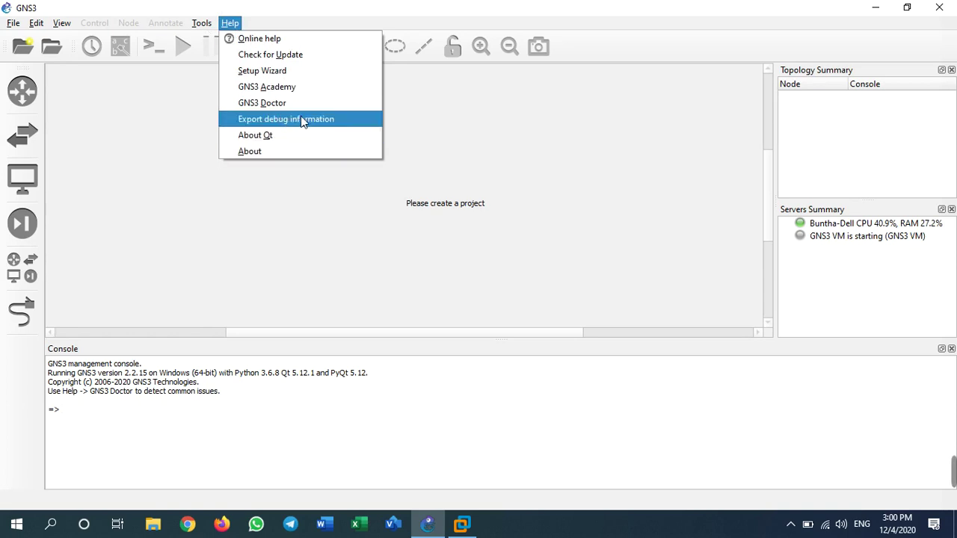
pyautogui.click(268, 72)
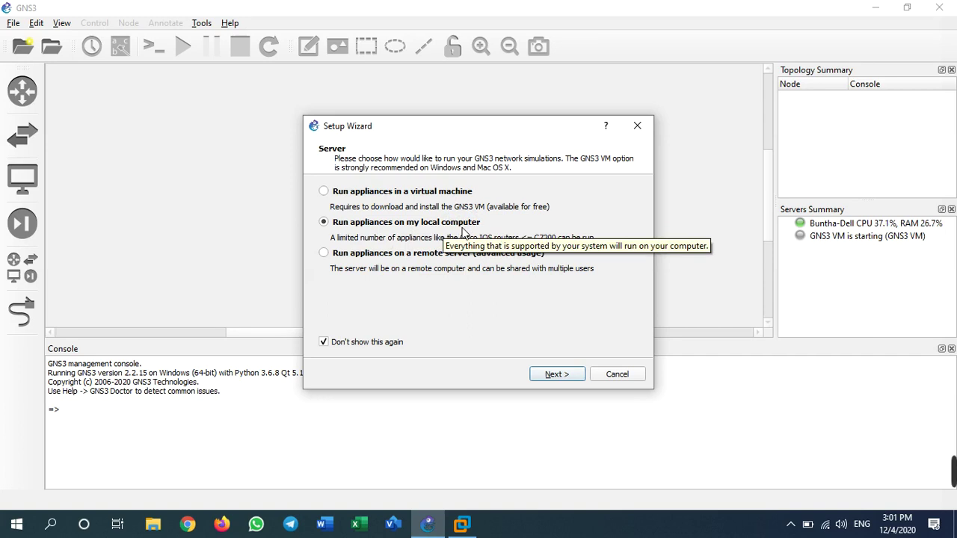
pyautogui.click(557, 374)
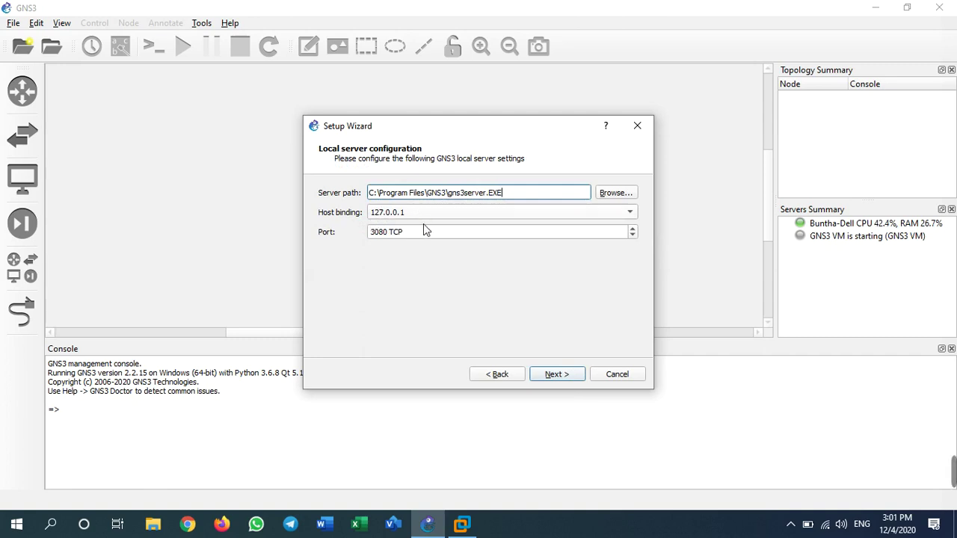
pyautogui.click(558, 374)
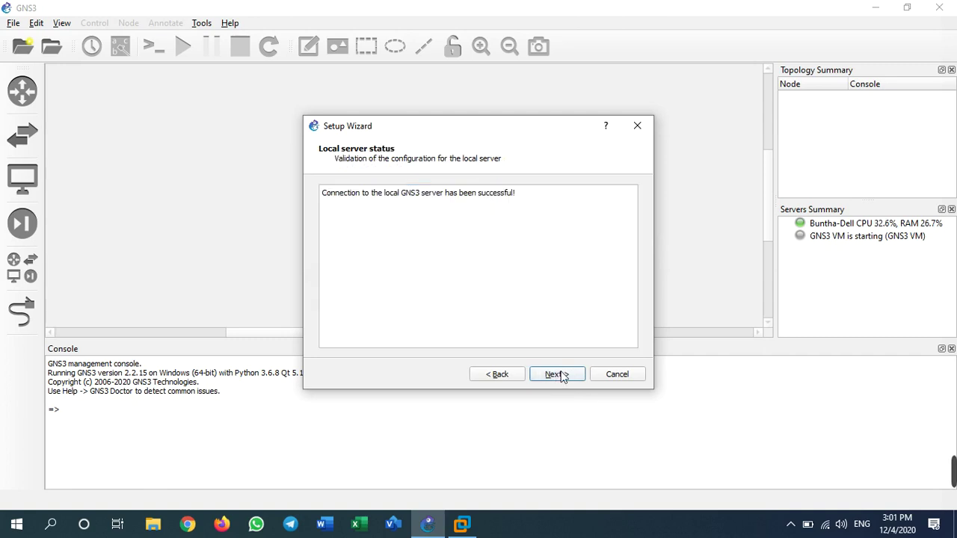
pyautogui.click(556, 377)
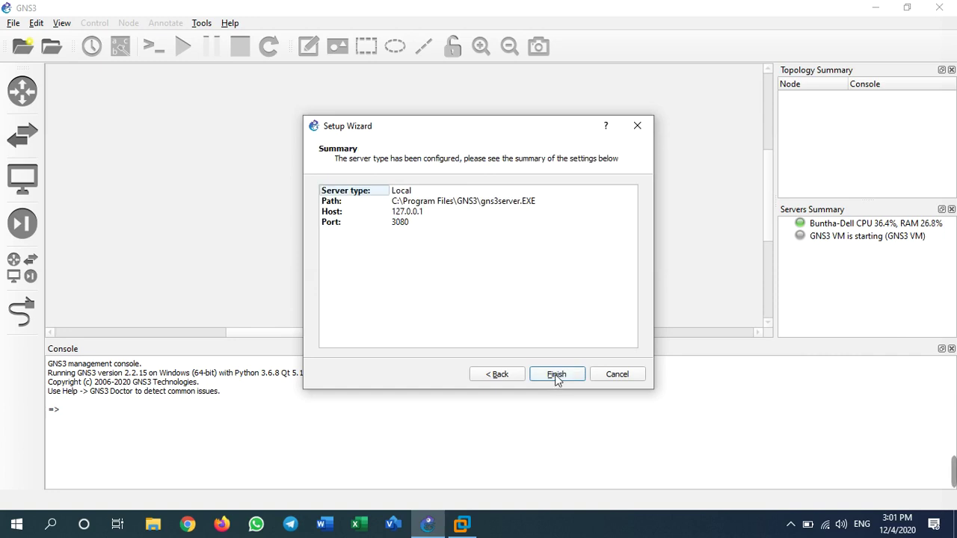
pyautogui.click(556, 376)
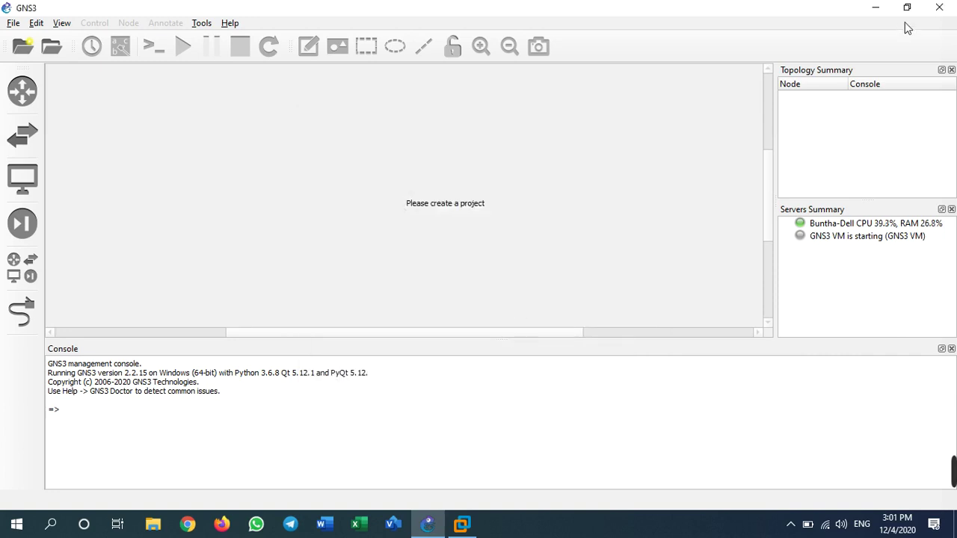
# - Quit GNS3, power off and close the GNS3 VM in VMware, then refresh the desktop
pyautogui.click(940, 8)
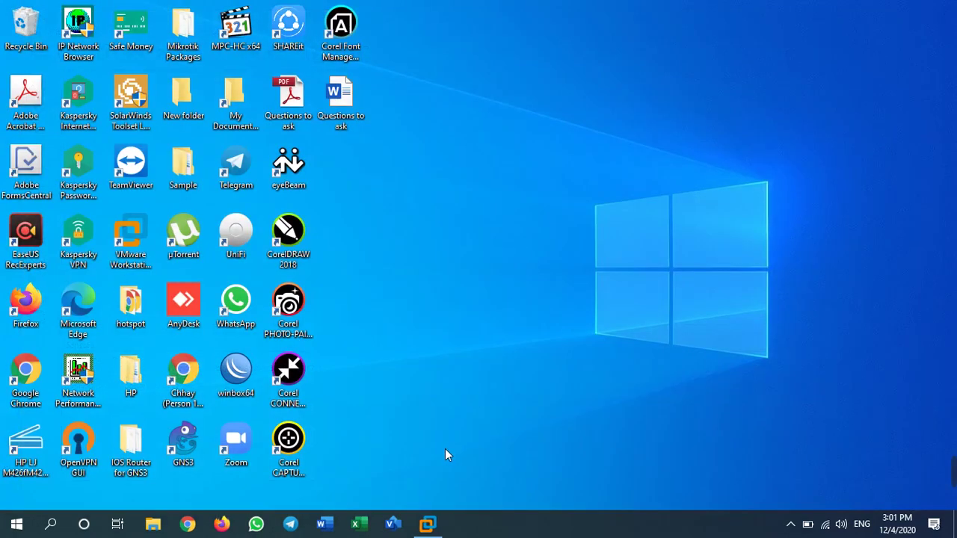
pyautogui.click(428, 523)
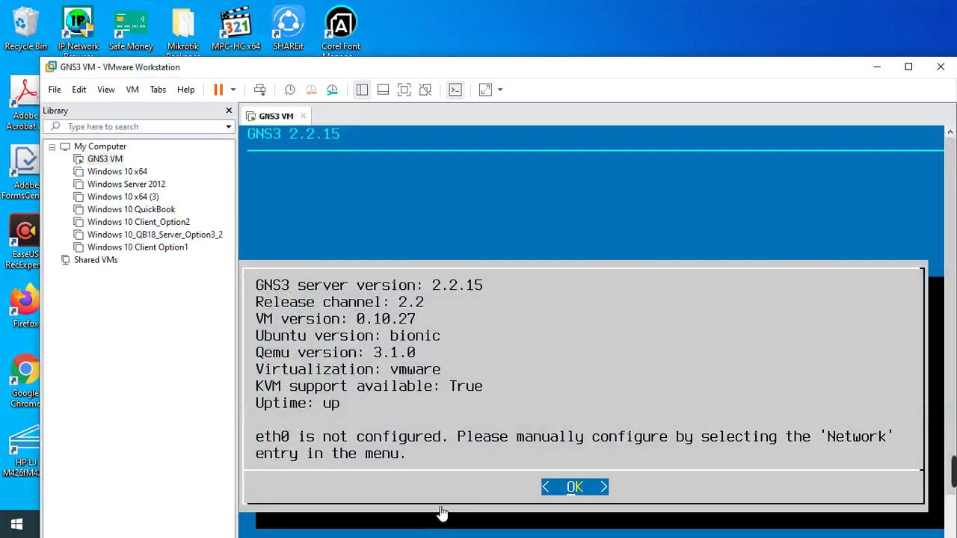
pyautogui.click(303, 116)
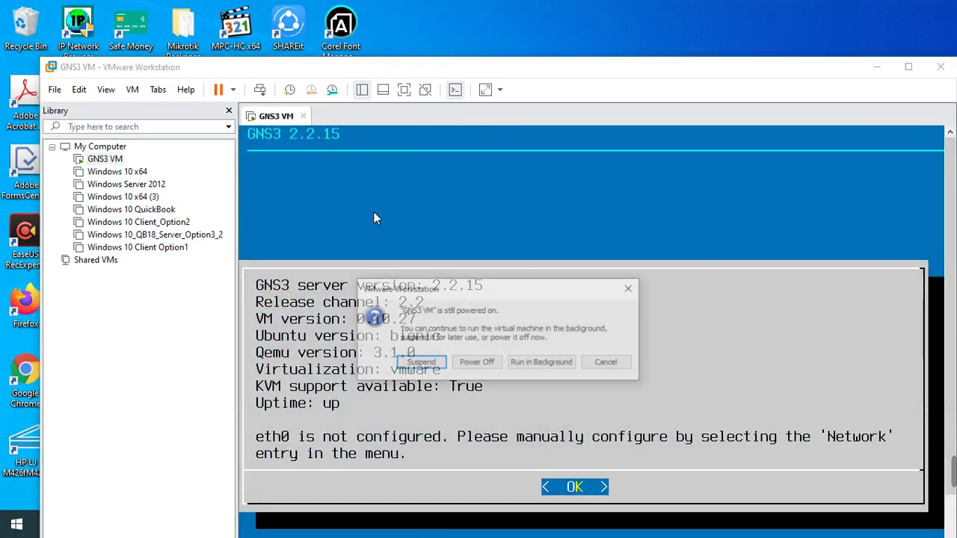
pyautogui.click(482, 364)
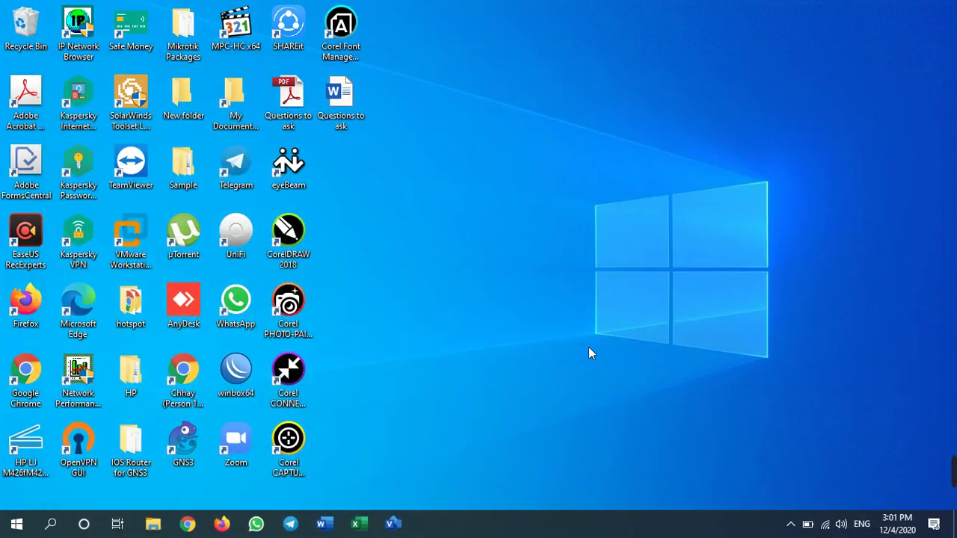
pyautogui.rightClick(476, 174)
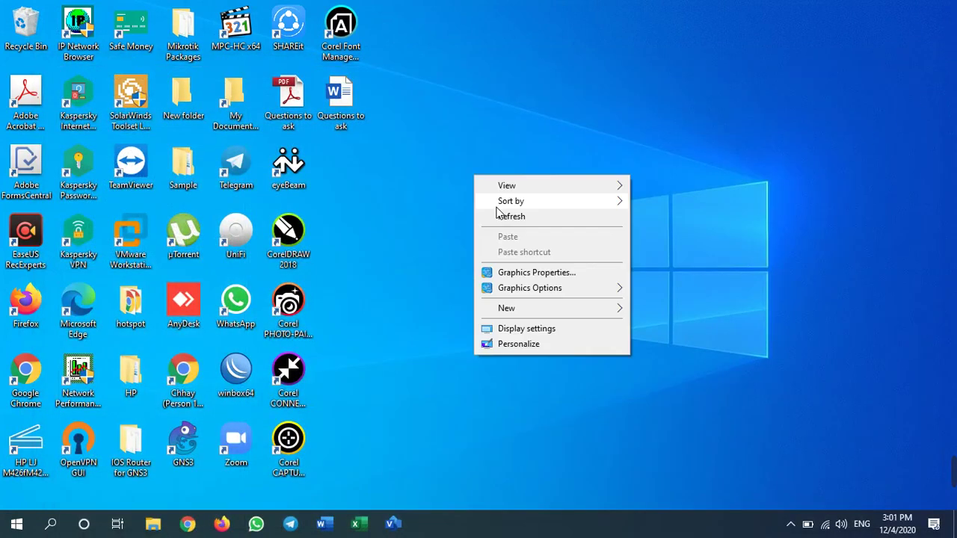
pyautogui.click(498, 215)
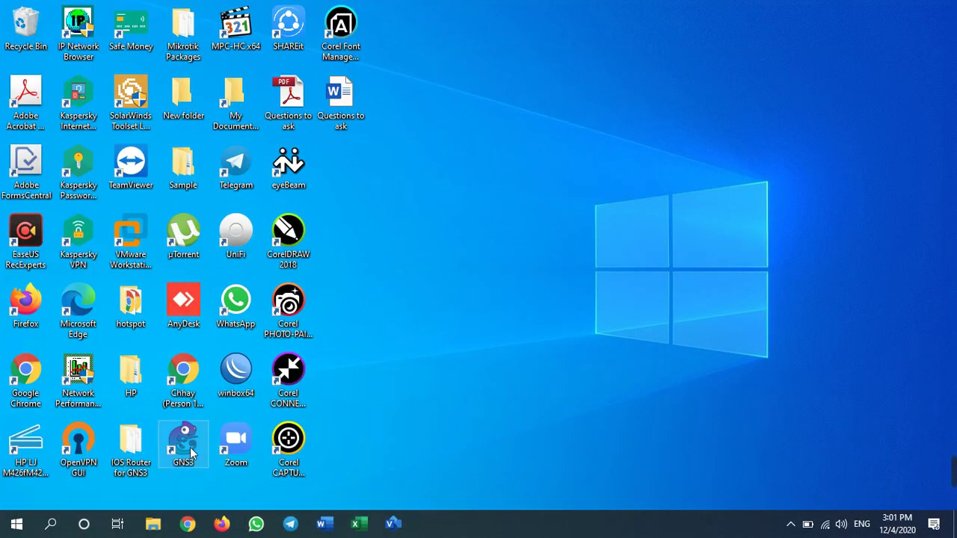
# - Relaunch GNS3 from the desktop shortcut, now running with only the local server
pyautogui.doubleClick(185, 444)
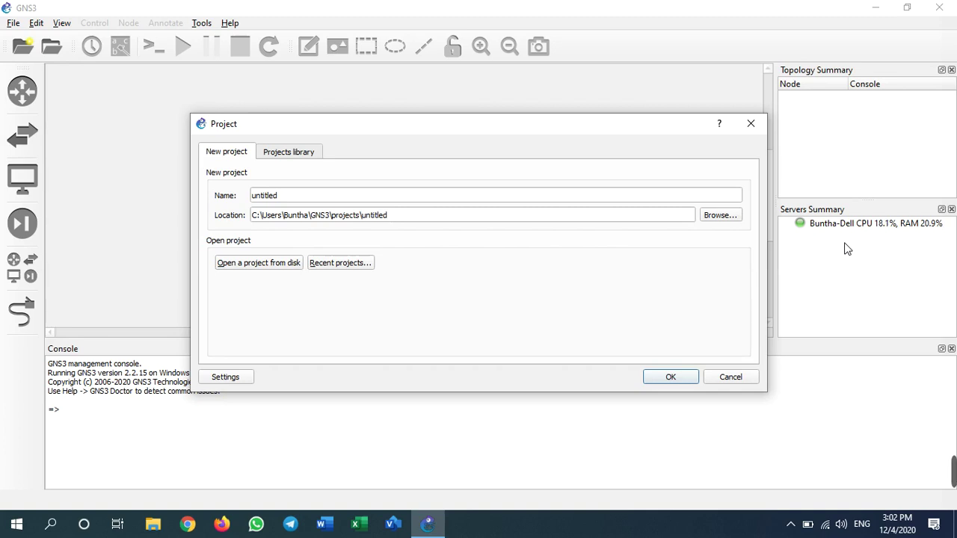
# - Create the new project 'testing project1'
pyautogui.moveTo(289, 201); pyautogui.dragTo(240, 196)
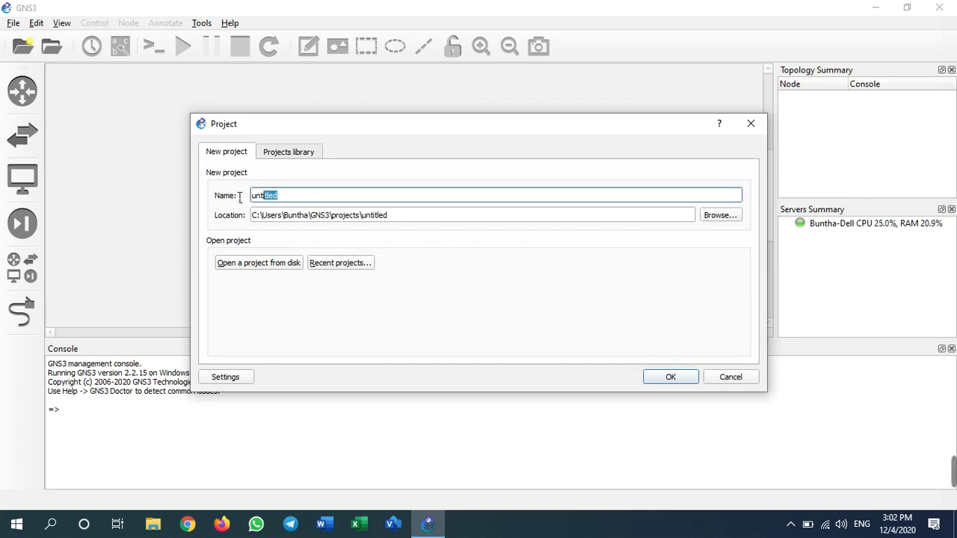
pyautogui.write('St')
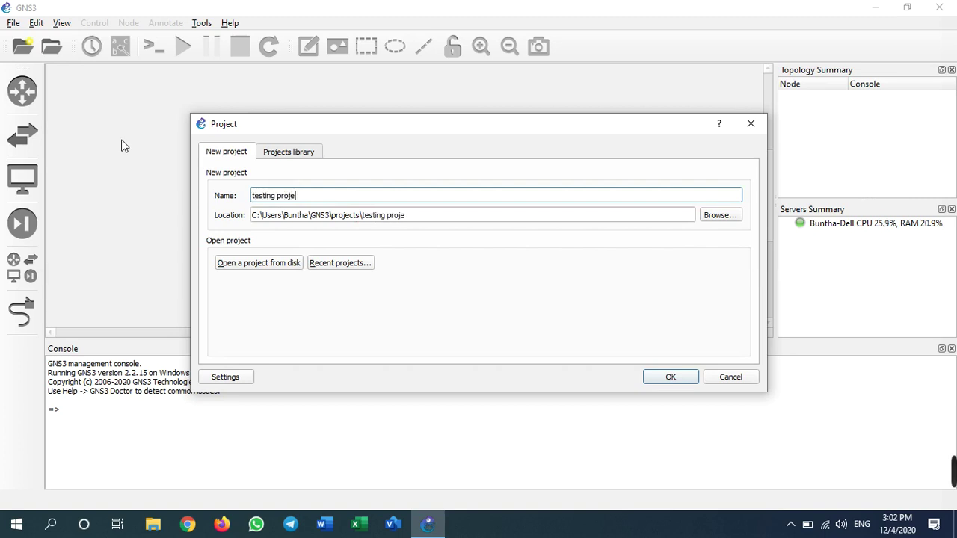
pyautogui.press('Return')
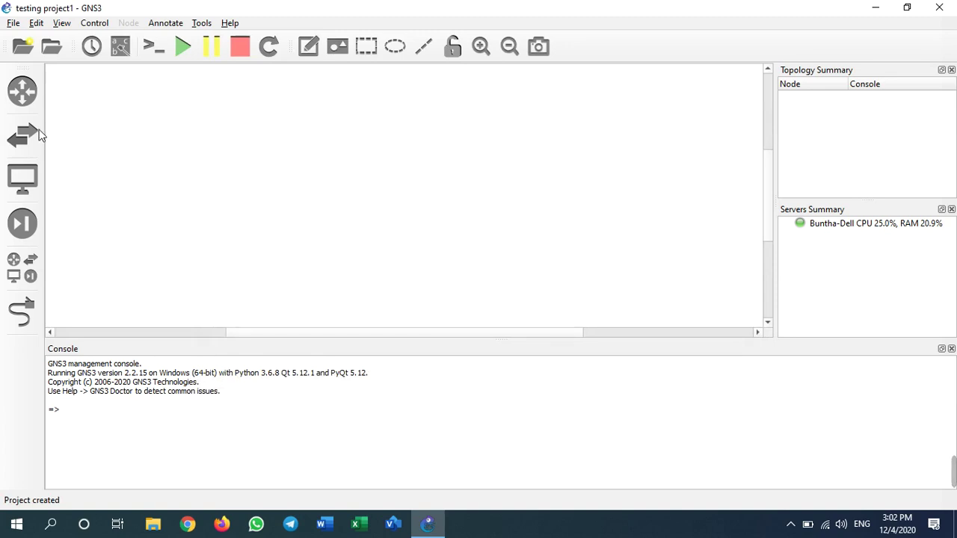
# - Try placing a c7200 router on the canvas, then open Edit > Preferences after the GNS3 VM error
pyautogui.click(21, 96)
pyautogui.moveTo(90, 121); pyautogui.dragTo(441, 165)
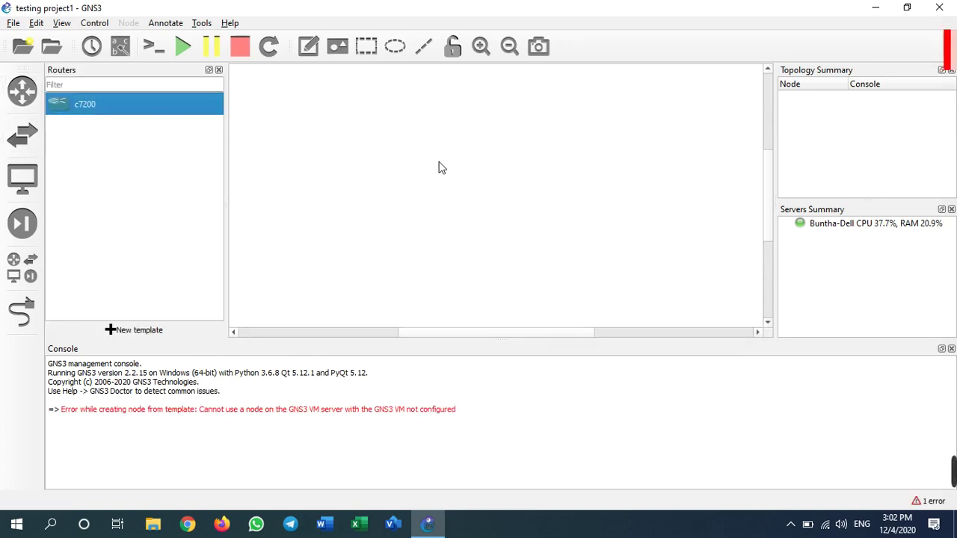
pyautogui.click(30, 277)
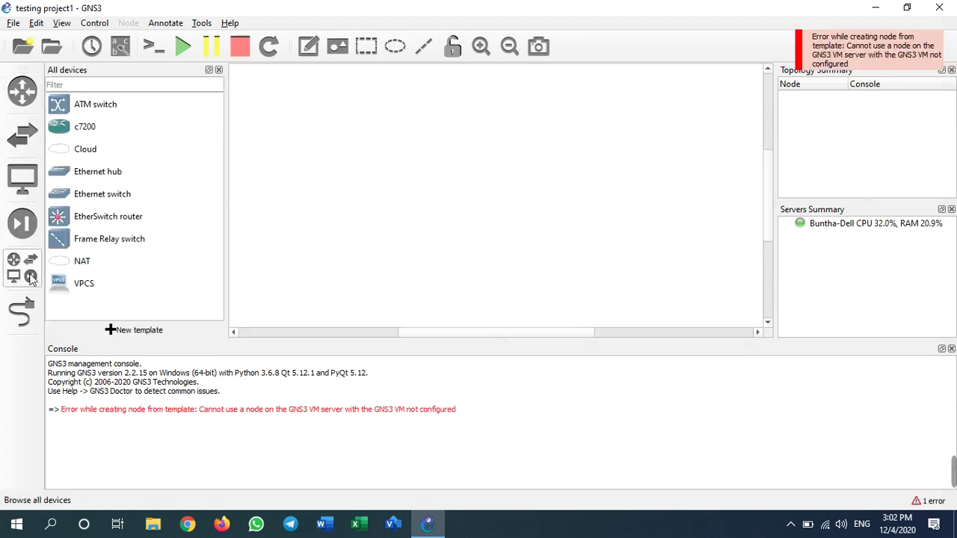
pyautogui.click(84, 130)
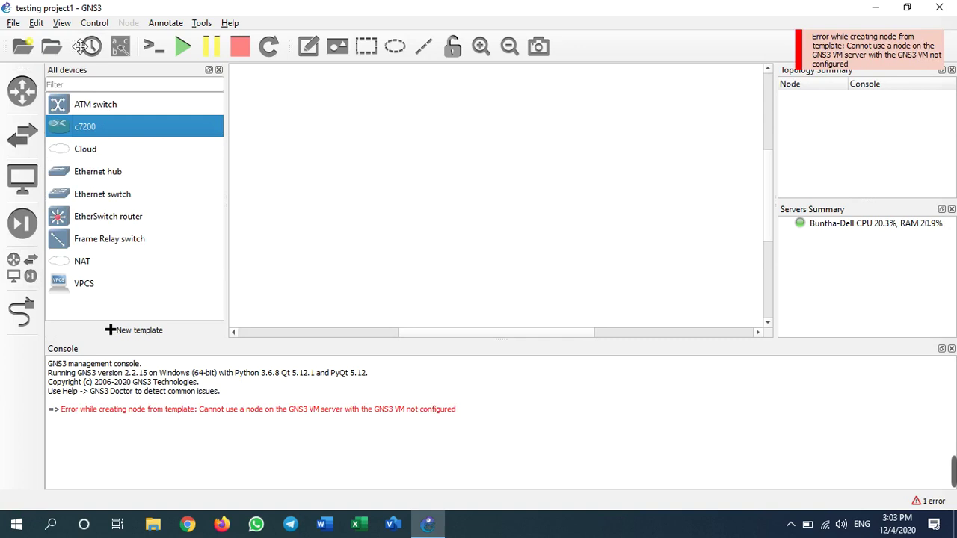
pyautogui.click(35, 24)
pyautogui.click(75, 88)
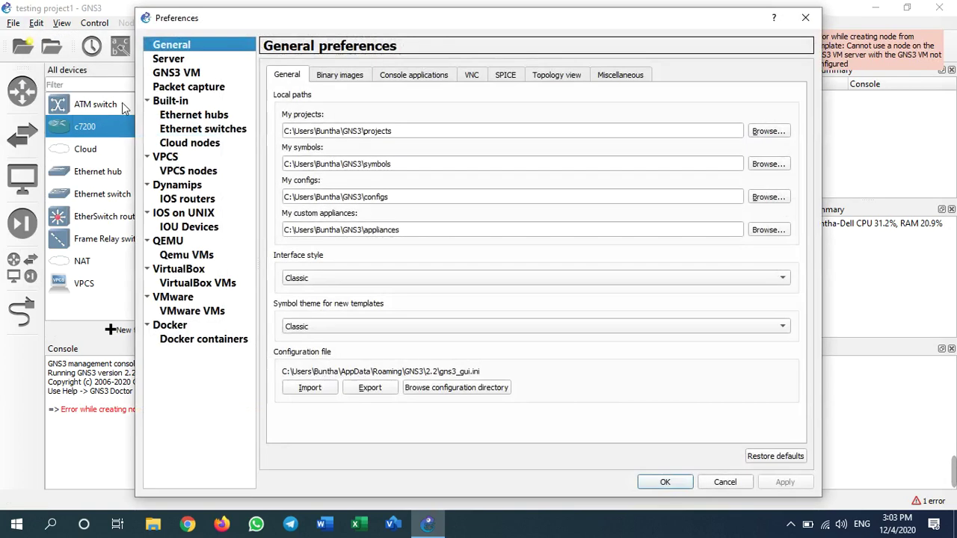
# - Delete the existing c7200 and EtherSwitch router templates from IOS routers
pyautogui.click(185, 201)
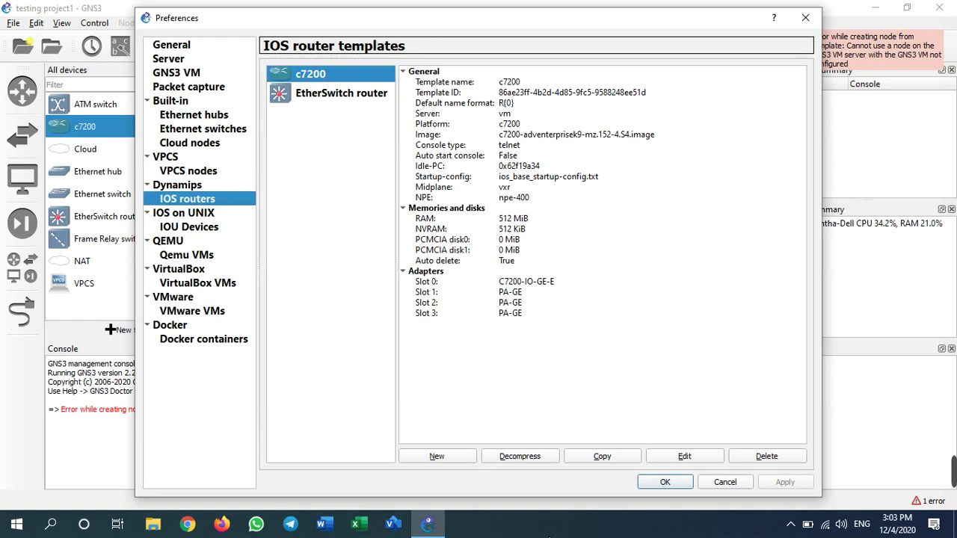
pyautogui.click(765, 456)
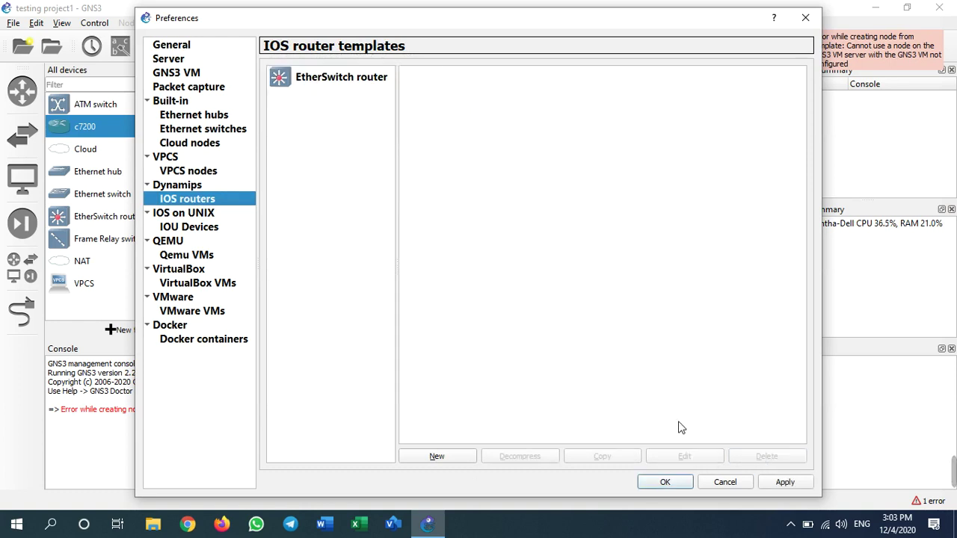
pyautogui.click(308, 78)
pyautogui.click(764, 459)
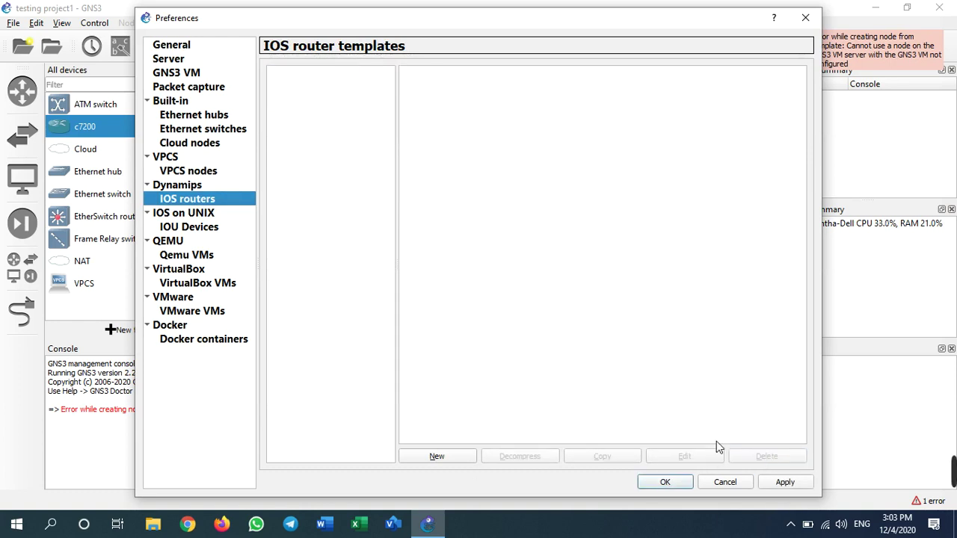
# - Start a new IOS router template set to run on the local computer
pyautogui.click(462, 456)
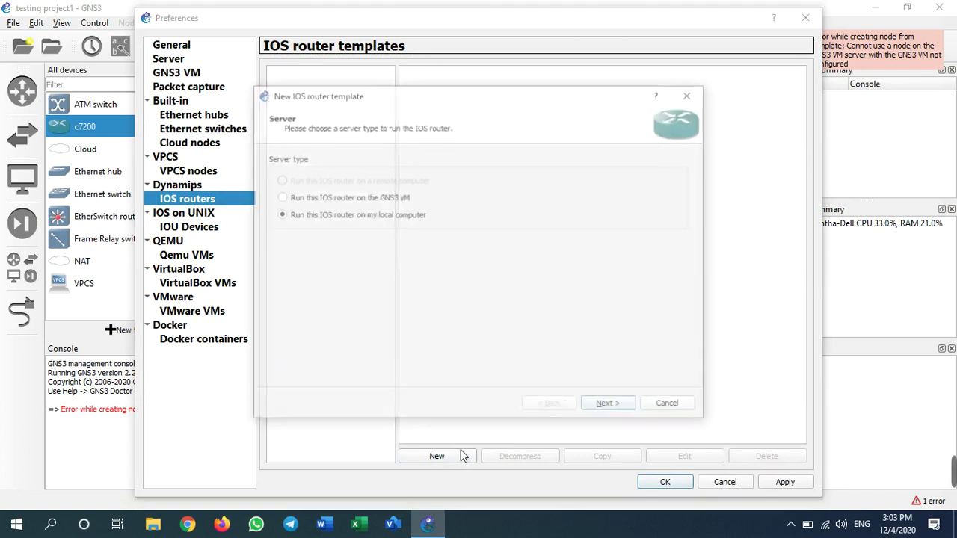
pyautogui.click(369, 200)
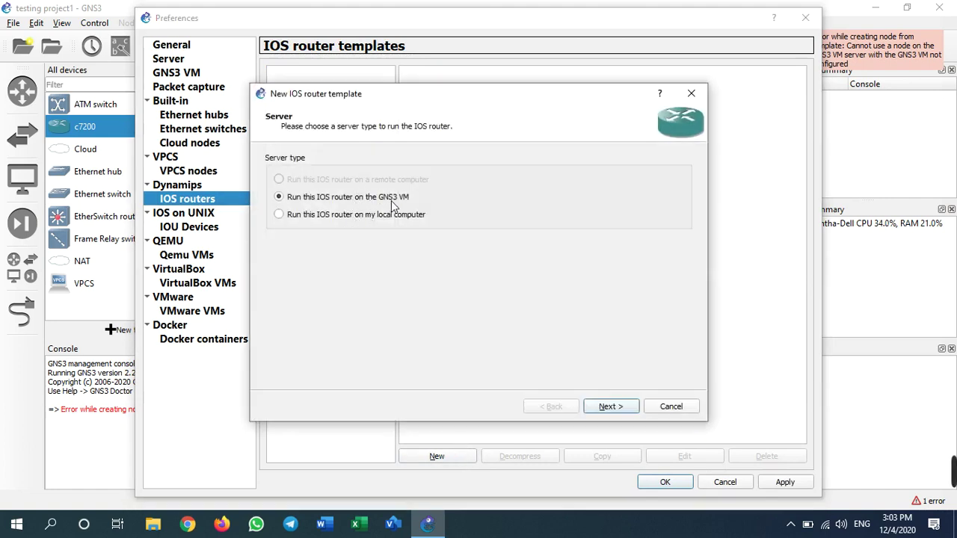
pyautogui.click(372, 216)
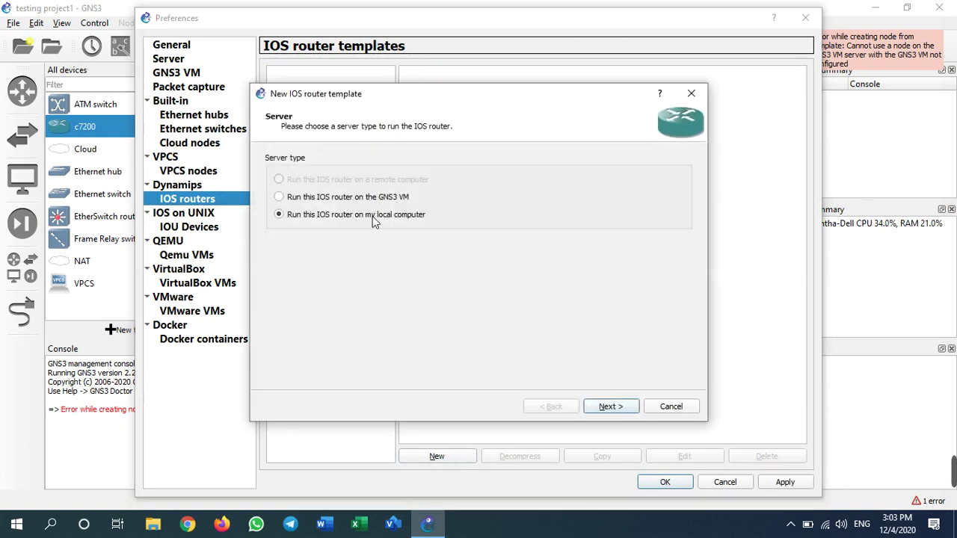
pyautogui.click(611, 406)
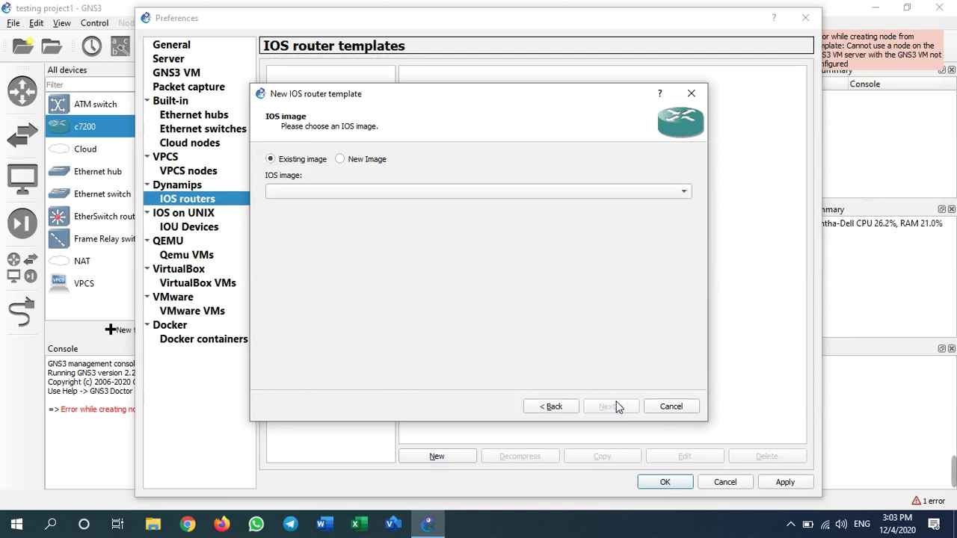
# - Use the c7200 image from Documents\Teaching\GNS3 Software\ISO For GNS3_Working as a new image, decompressed
pyautogui.click(381, 159)
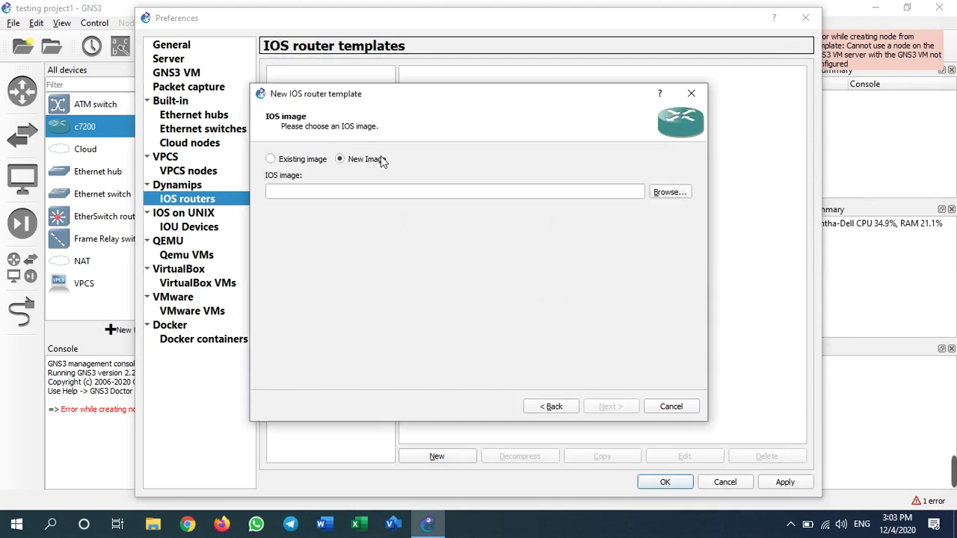
pyautogui.click(669, 192)
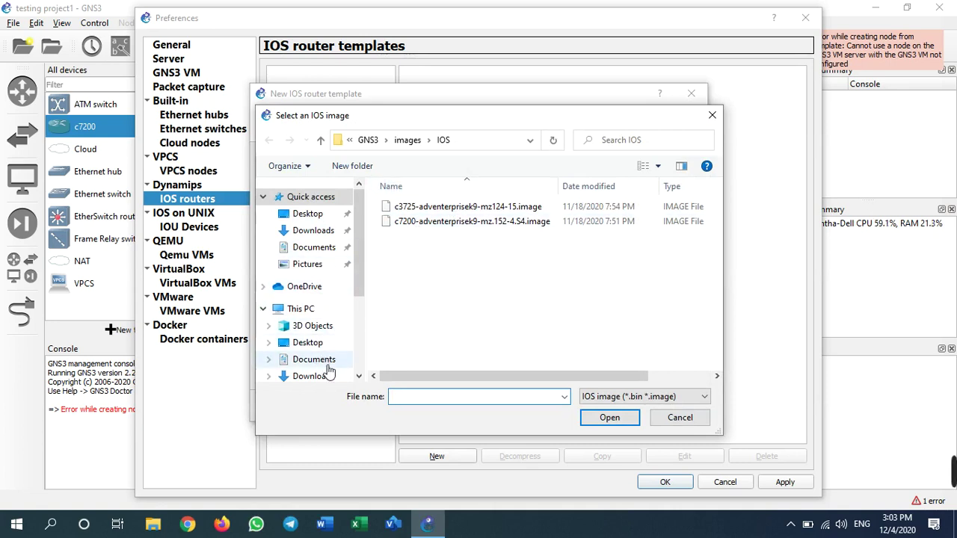
pyautogui.click(331, 255)
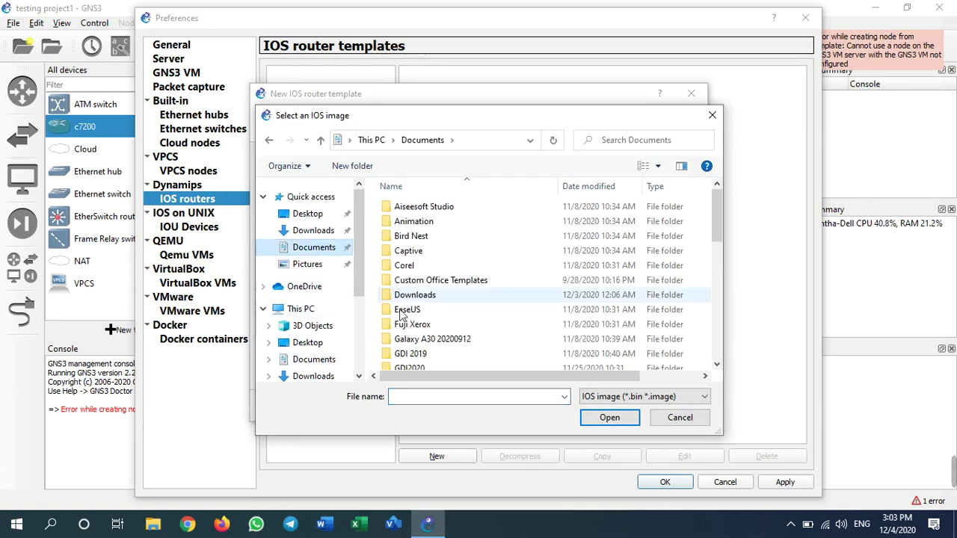
pyautogui.scroll(-4, 412, 317)
pyautogui.scroll(-4, 418, 318)
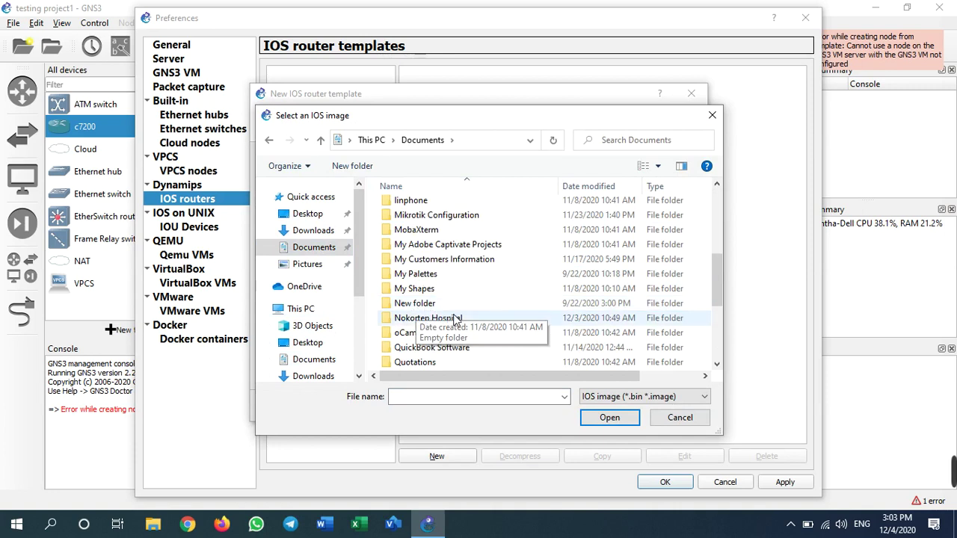
pyautogui.doubleClick(430, 318)
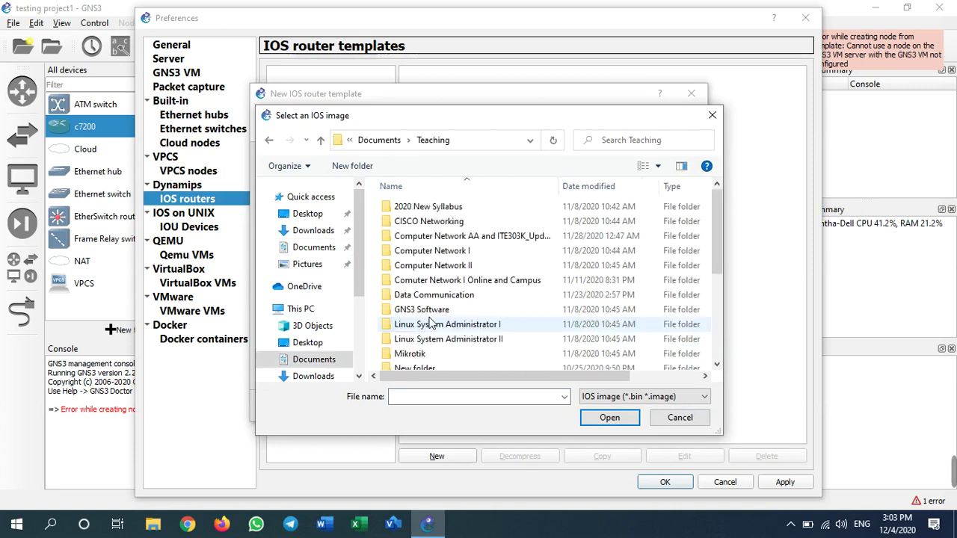
pyautogui.doubleClick(432, 296)
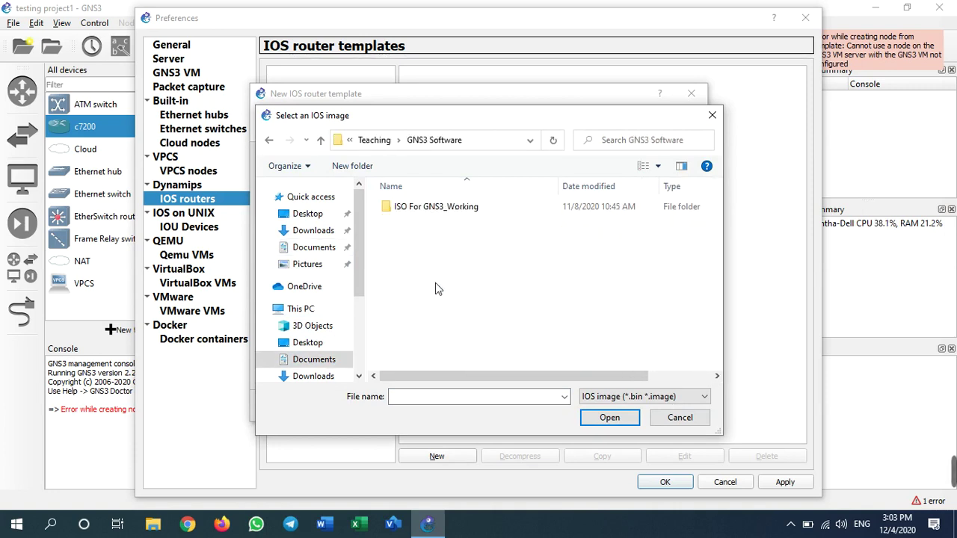
pyautogui.doubleClick(438, 207)
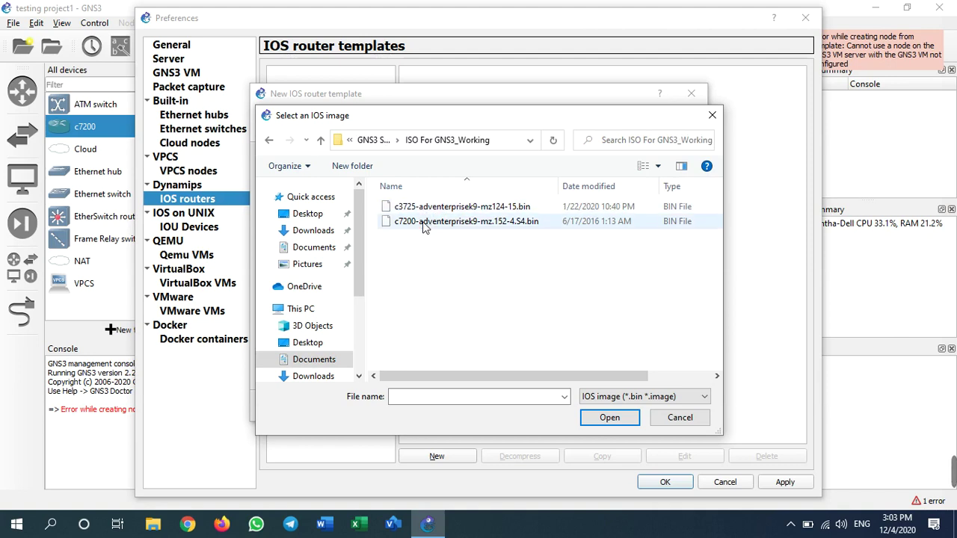
pyautogui.doubleClick(422, 222)
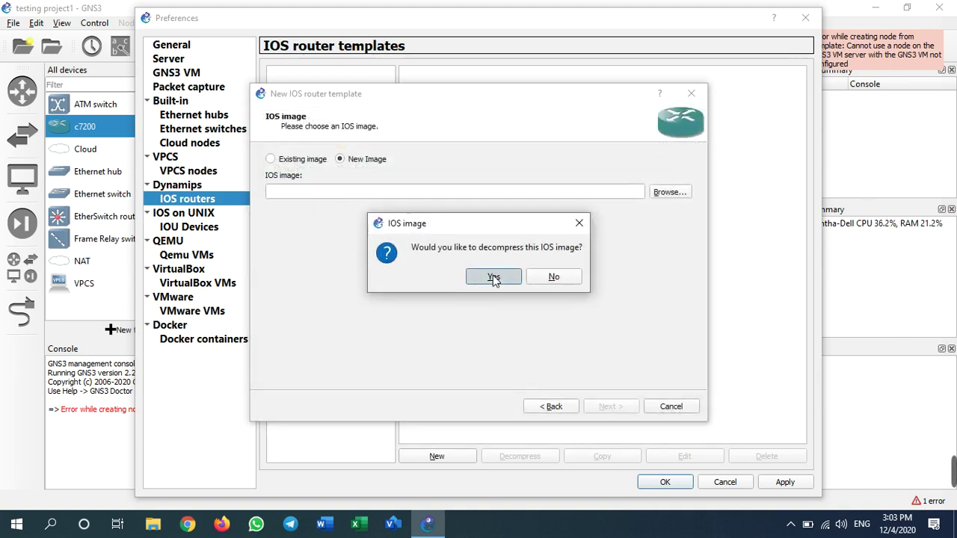
pyautogui.click(493, 276)
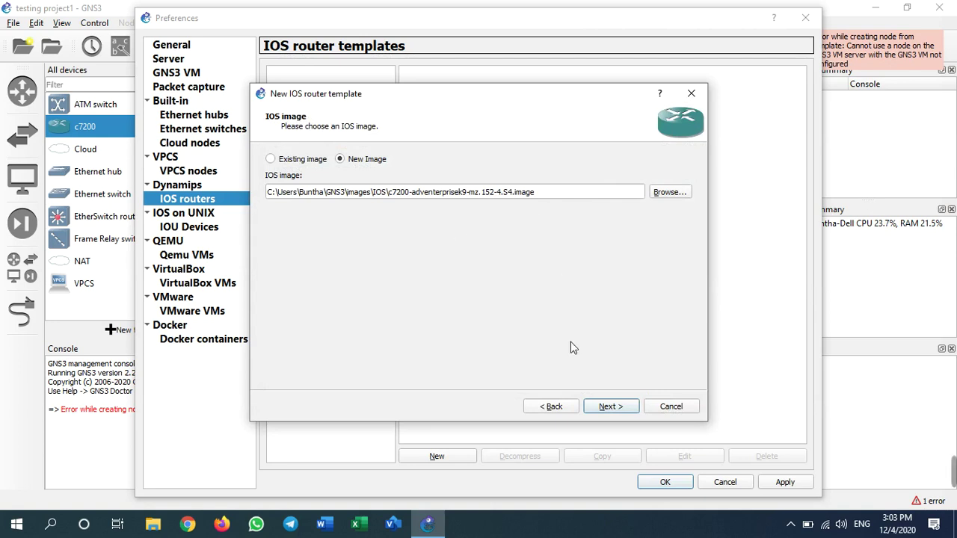
# - Keep the default name and memory, putting C7200-IO-GE-E in slot 0 and PA-GE in slot 1
pyautogui.click(610, 409)
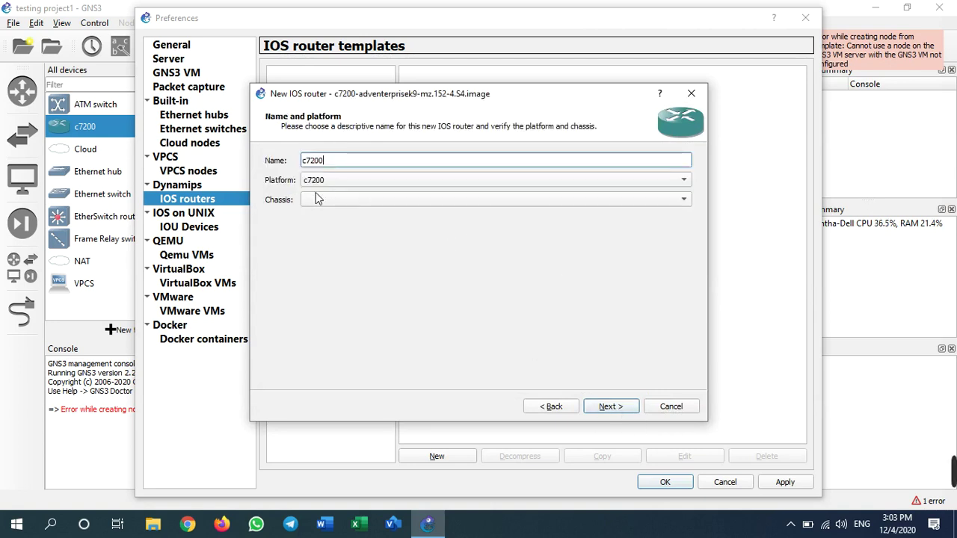
pyautogui.click(620, 408)
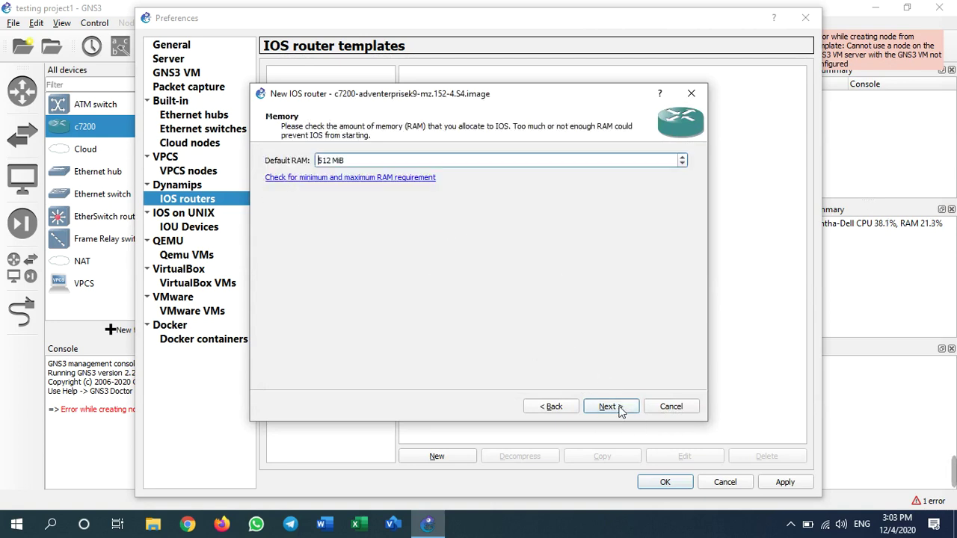
pyautogui.click(609, 408)
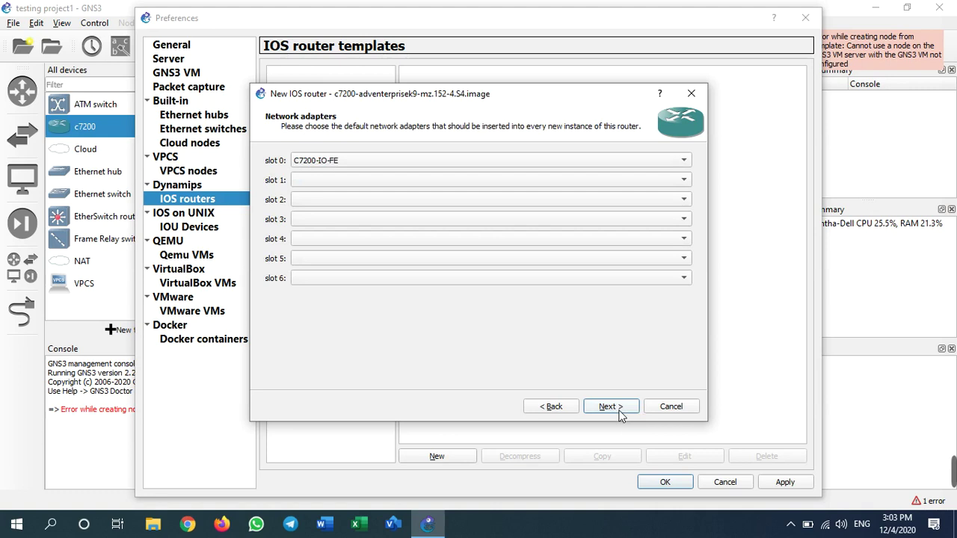
pyautogui.click(322, 163)
pyautogui.click(346, 191)
pyautogui.click(343, 181)
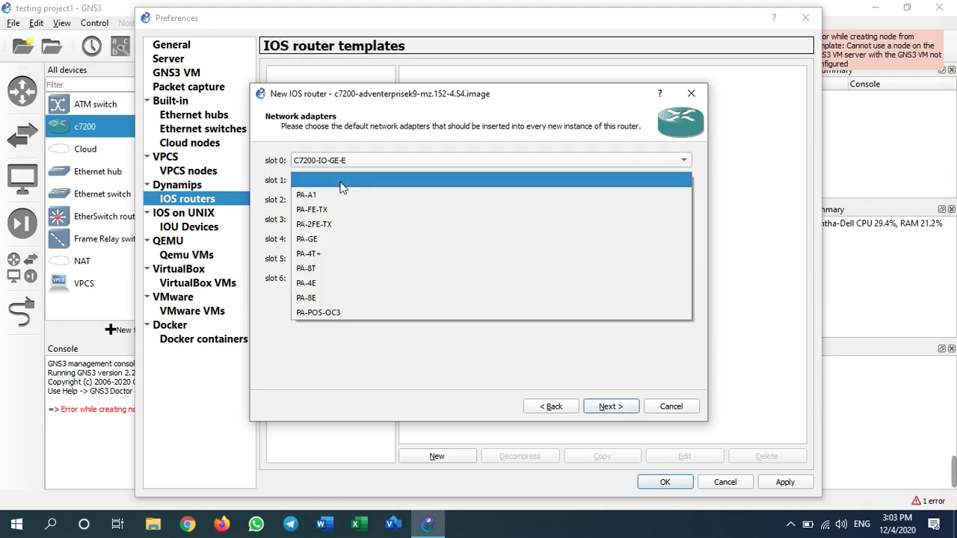
pyautogui.click(337, 236)
# - Set slots 2 and 3 to PA-GE and run the Idle-PC finder
pyautogui.click(337, 201)
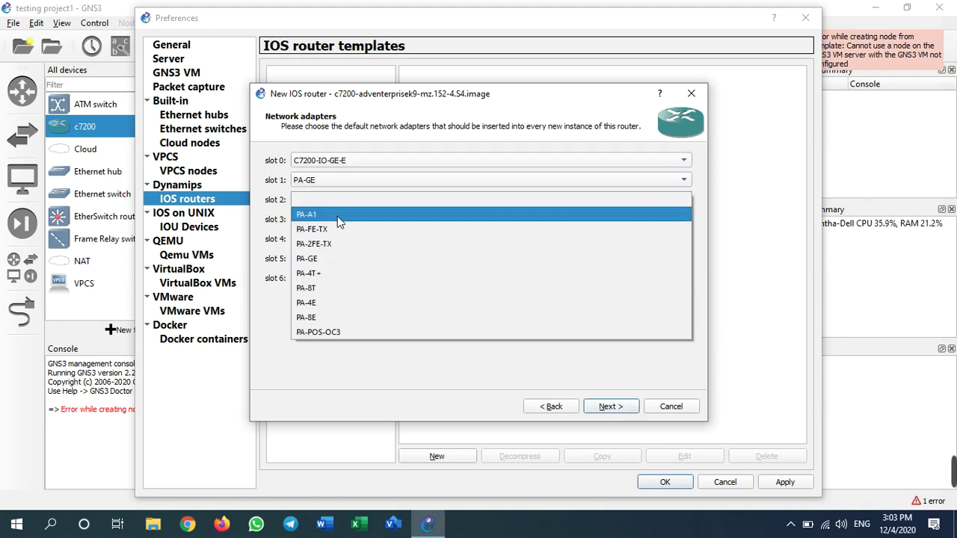
pyautogui.click(335, 258)
pyautogui.click(326, 219)
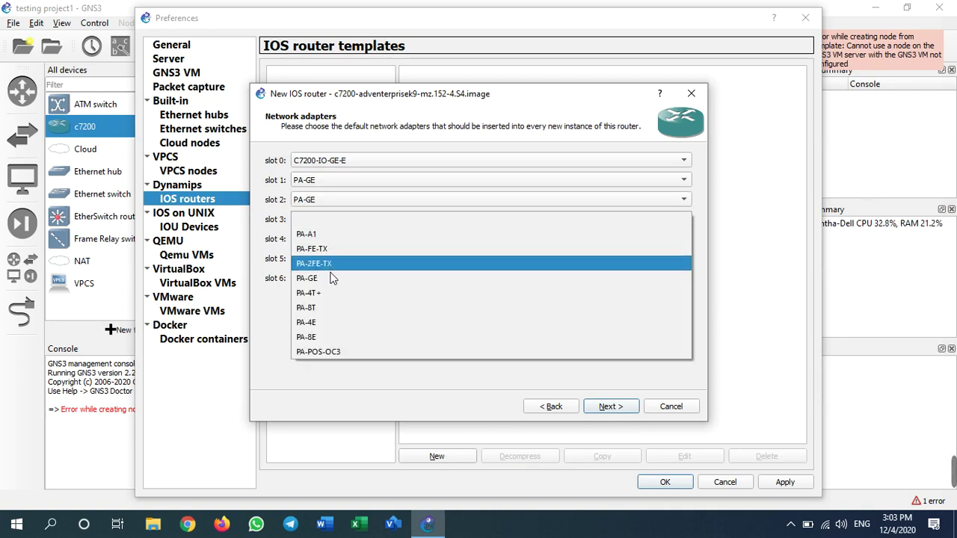
pyautogui.click(332, 276)
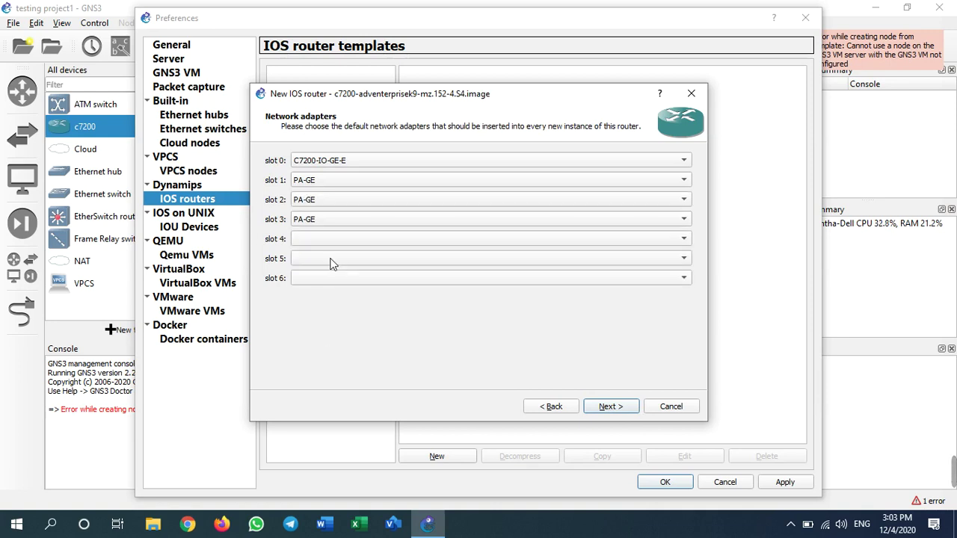
pyautogui.click(618, 412)
pyautogui.click(670, 160)
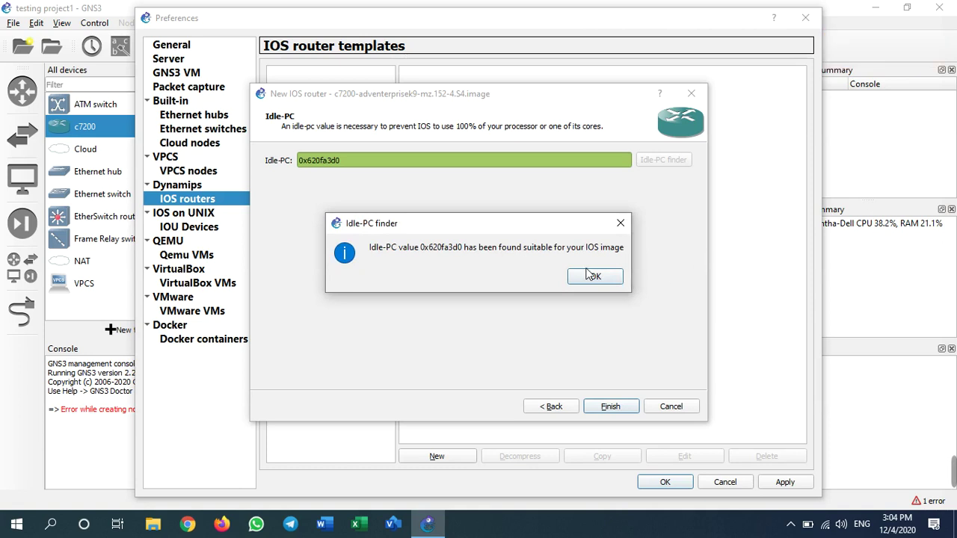
# - Accept Idle-PC value 0x620fa3d0 and finish the c7200 template
pyautogui.click(595, 277)
pyautogui.click(614, 408)
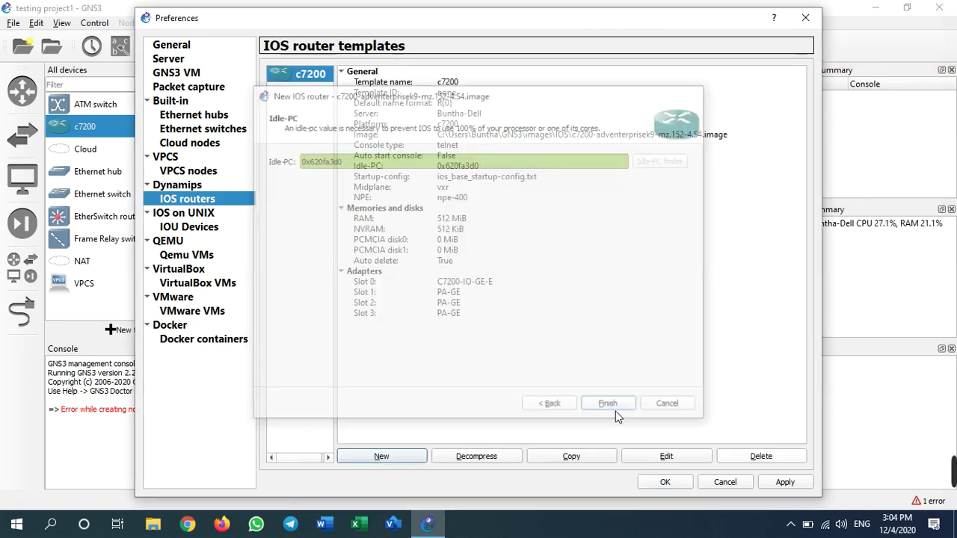
# - Start a local IOS router template using the decompressed c3725 image as a new image
pyautogui.click(392, 456)
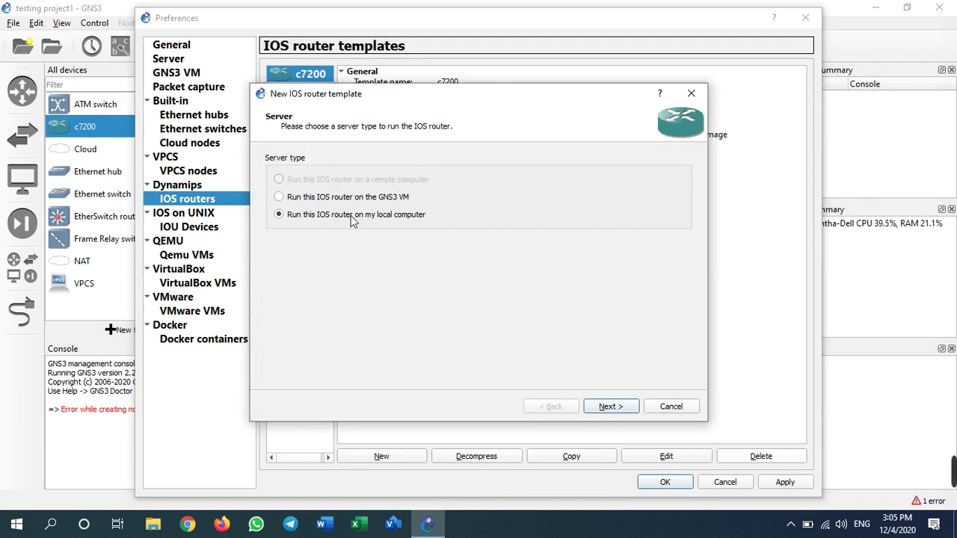
pyautogui.click(619, 408)
pyautogui.click(366, 162)
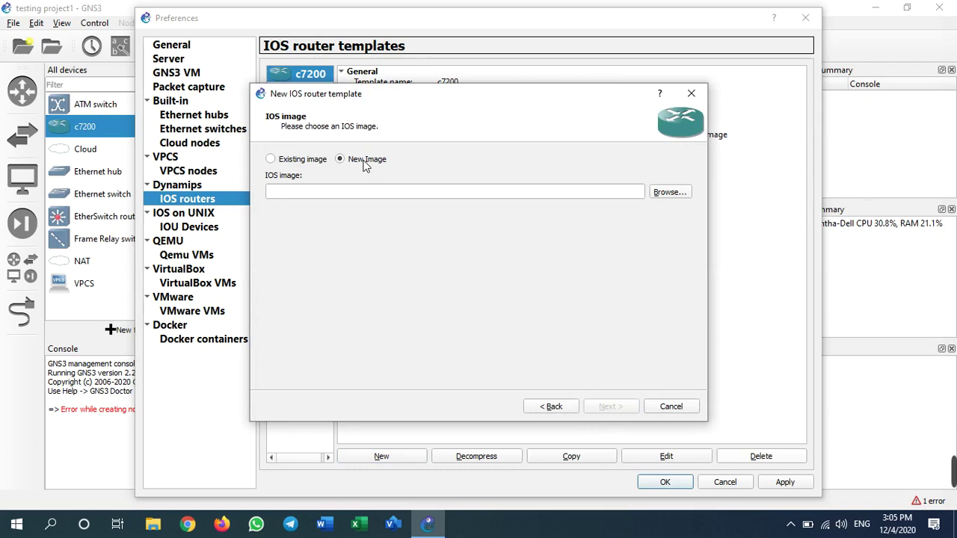
pyautogui.click(677, 196)
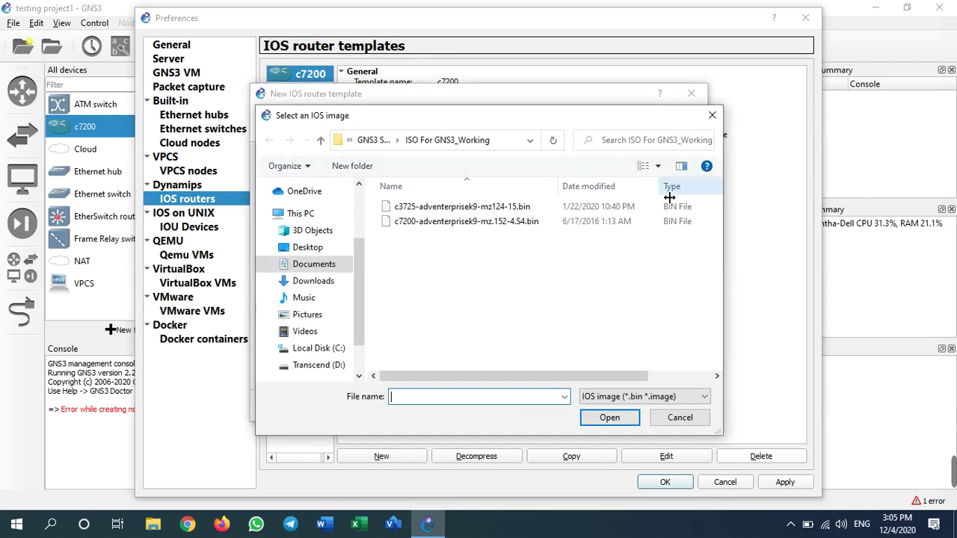
pyautogui.click(451, 209)
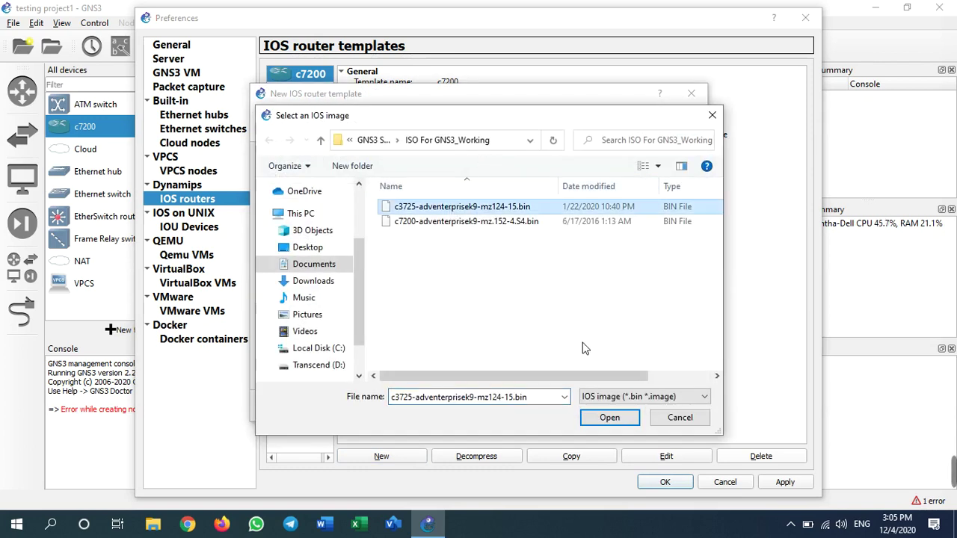
pyautogui.click(609, 419)
pyautogui.click(504, 276)
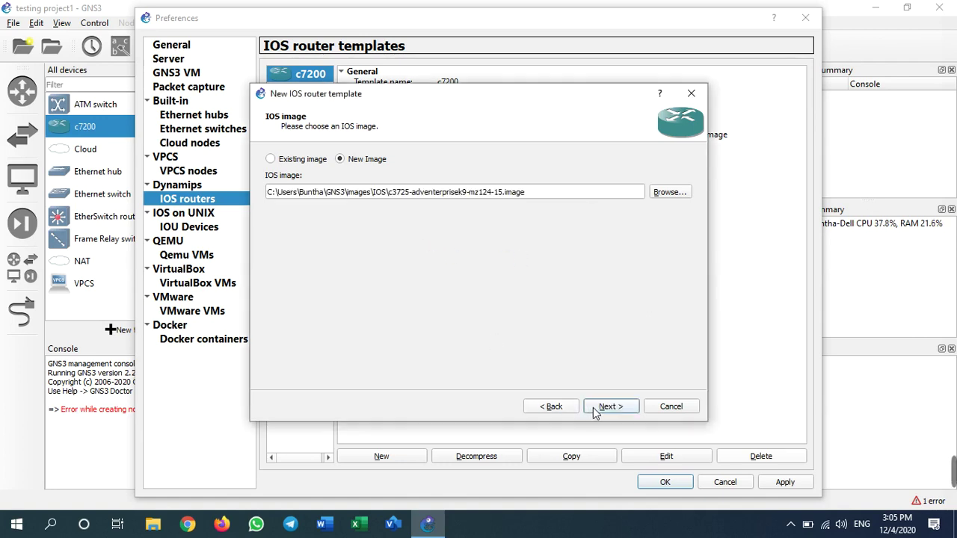
# - Mark it as an EtherSwitch router, keeping the c3725 platform and 128 MiB RAM
pyautogui.click(607, 407)
pyautogui.click(284, 224)
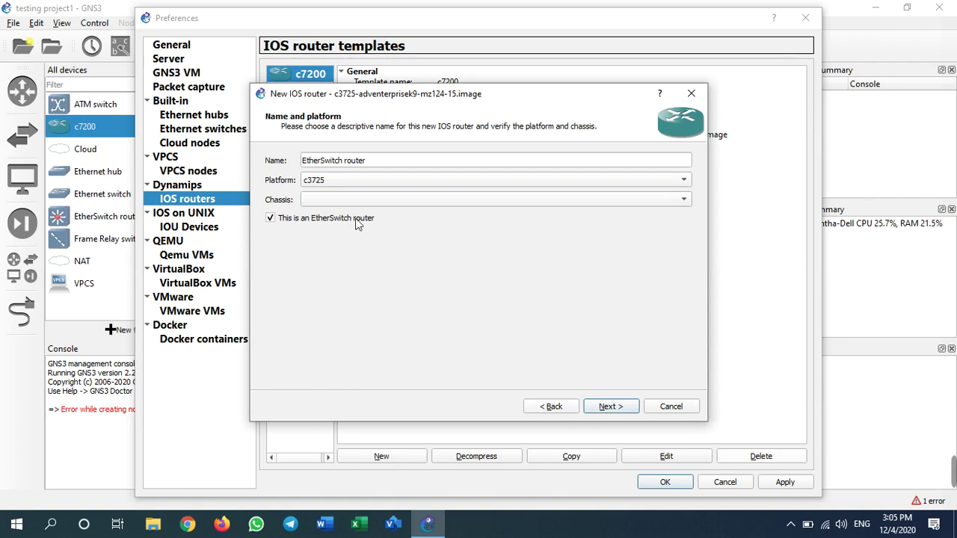
pyautogui.click(623, 406)
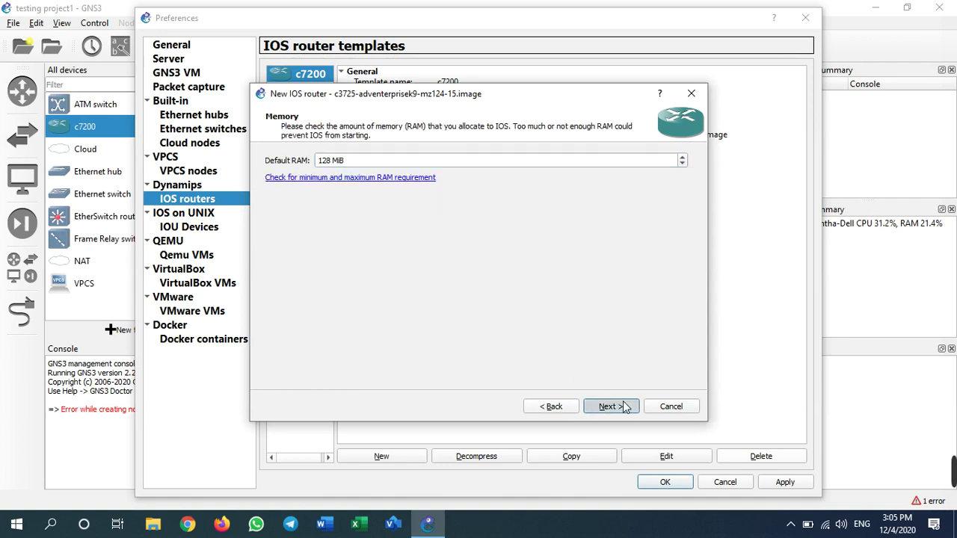
pyautogui.click(623, 406)
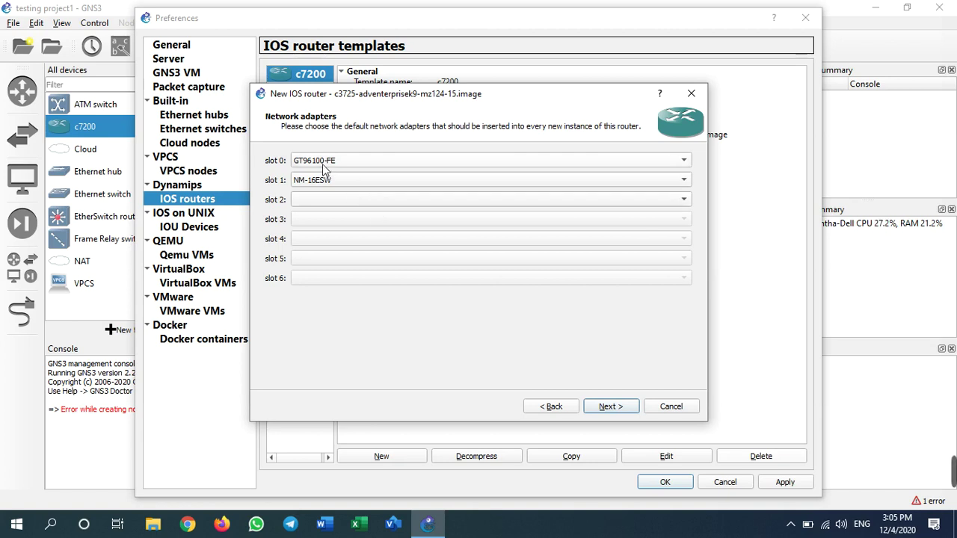
# - Keep default adapters and WIC modules, apply Idle-PC 0x60bf8ba0, and finish the c3725 EtherSwitch template
pyautogui.click(625, 410)
pyautogui.click(626, 410)
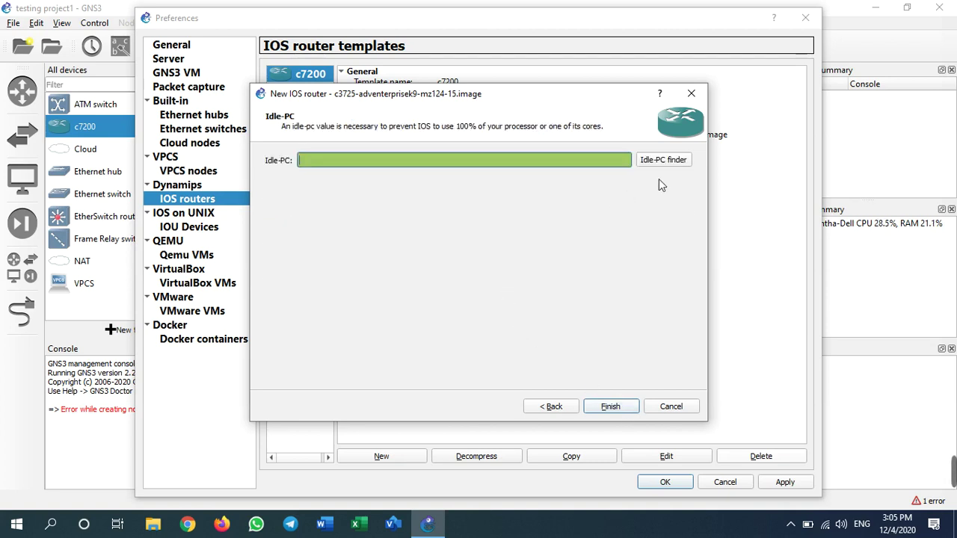
pyautogui.click(665, 161)
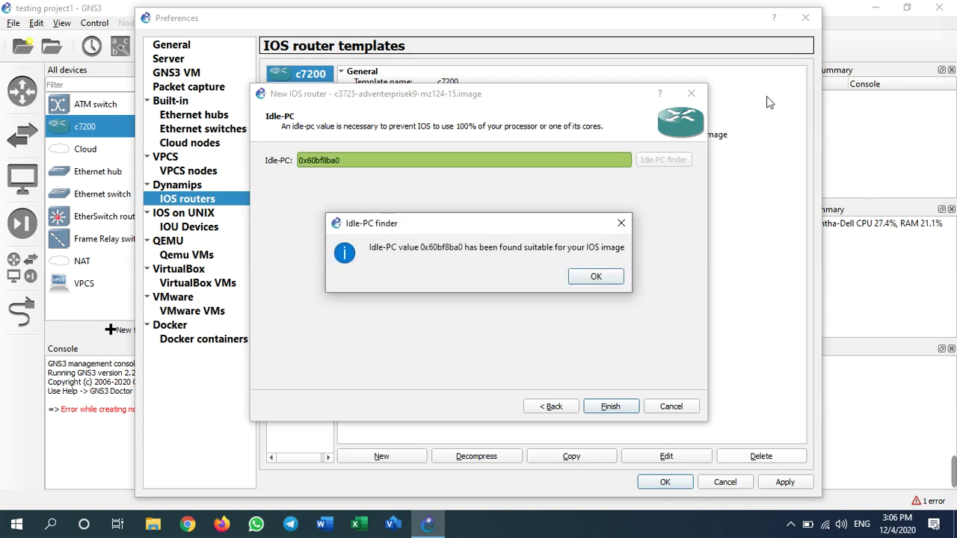
pyautogui.click(613, 275)
pyautogui.click(620, 410)
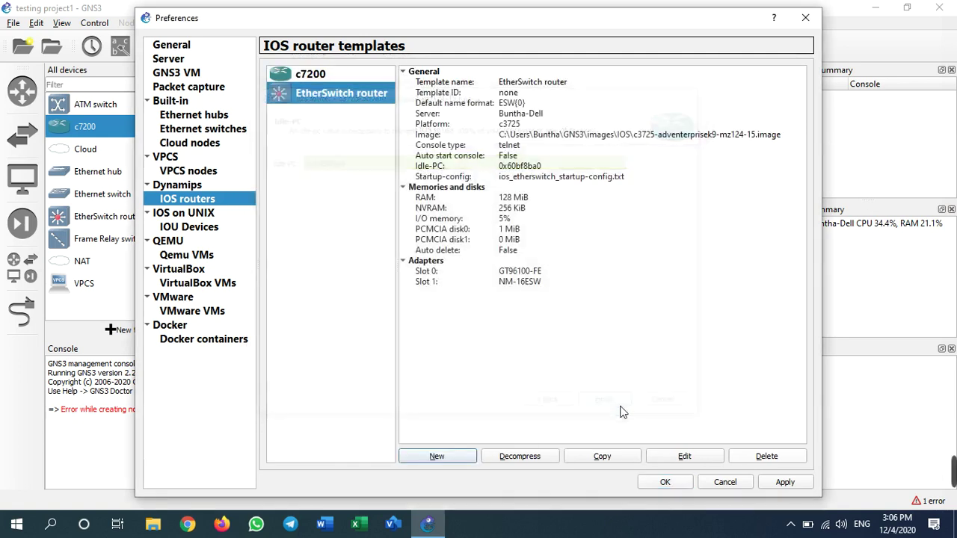
# - Close Preferences, place c7200 router R1 and EtherSwitch router ESW1 below it, then select R1 in the topology summary
pyautogui.click(664, 482)
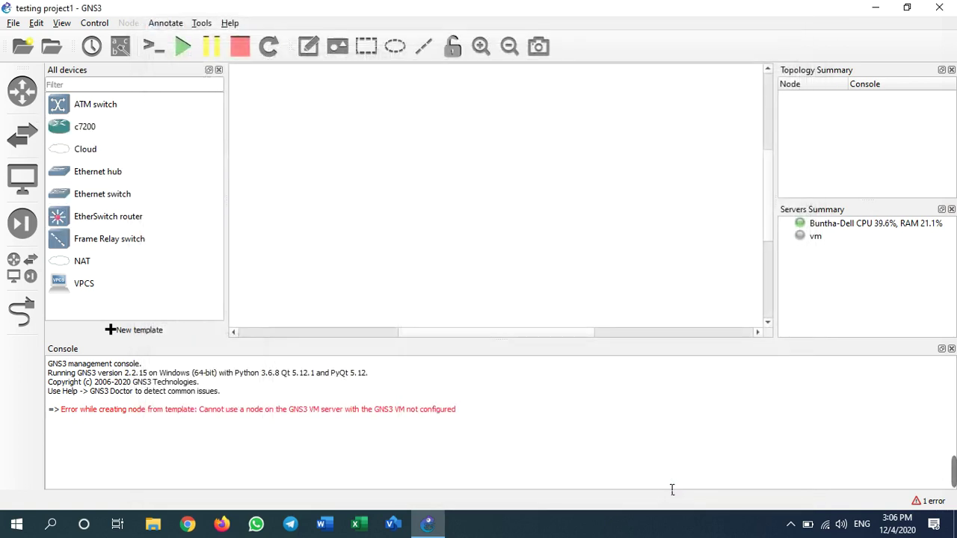
pyautogui.click(22, 93)
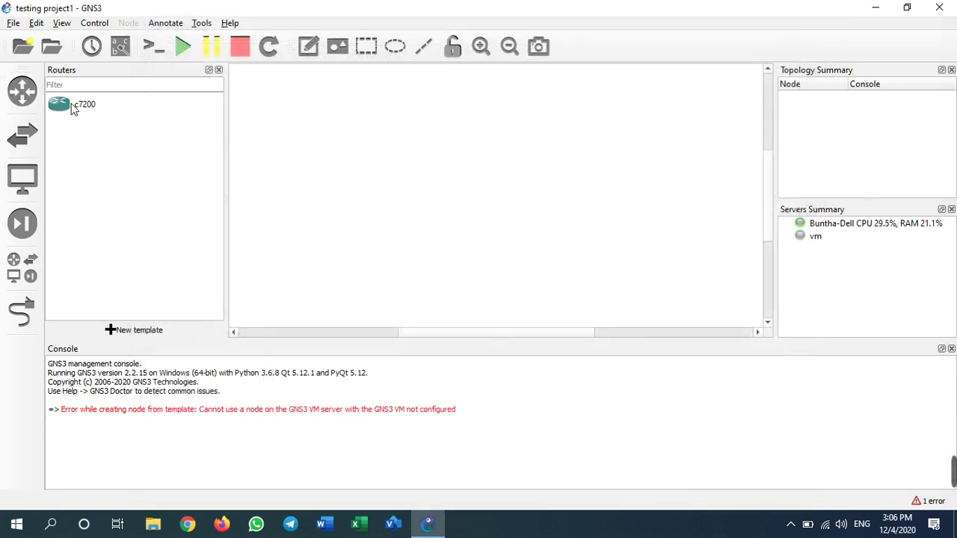
pyautogui.moveTo(71, 107); pyautogui.dragTo(366, 157)
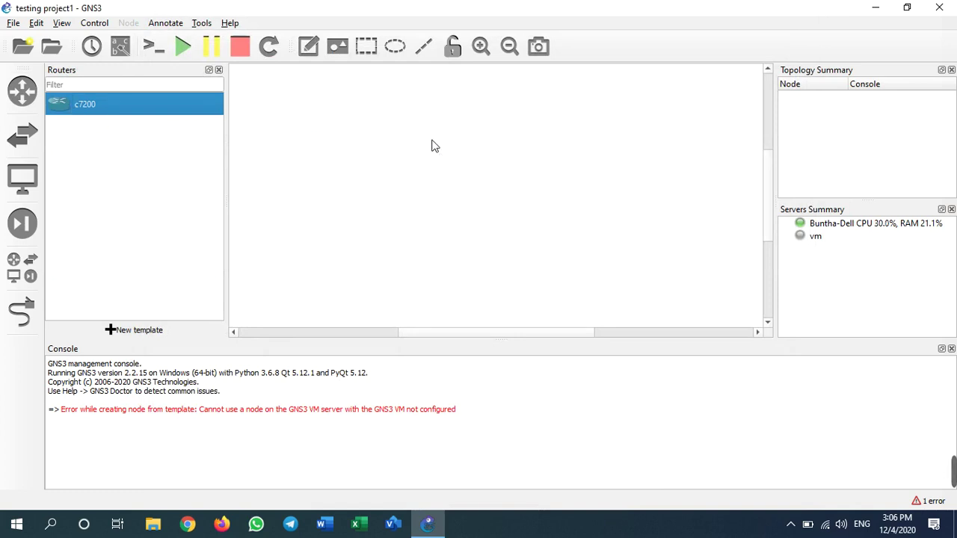
pyautogui.click(22, 267)
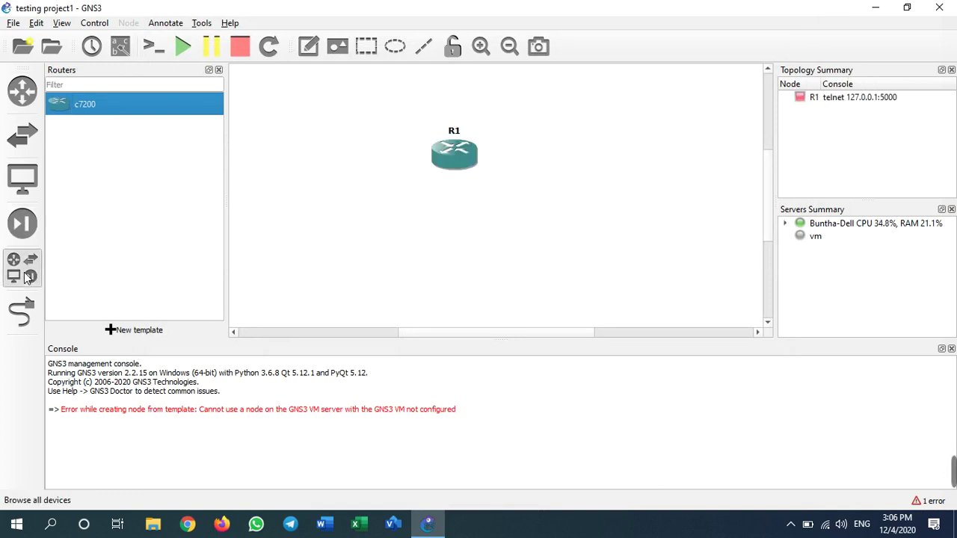
pyautogui.moveTo(105, 226); pyautogui.dragTo(483, 266)
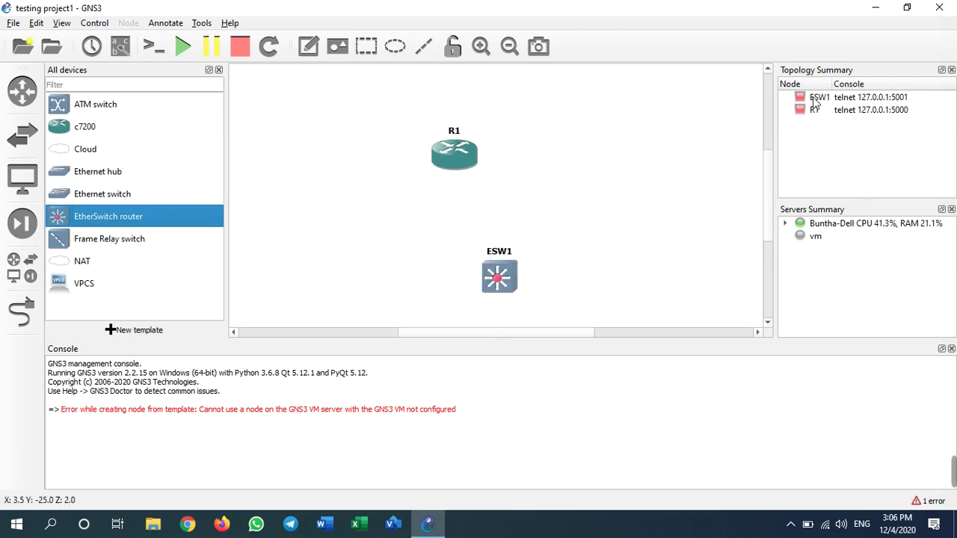
pyautogui.click(815, 111)
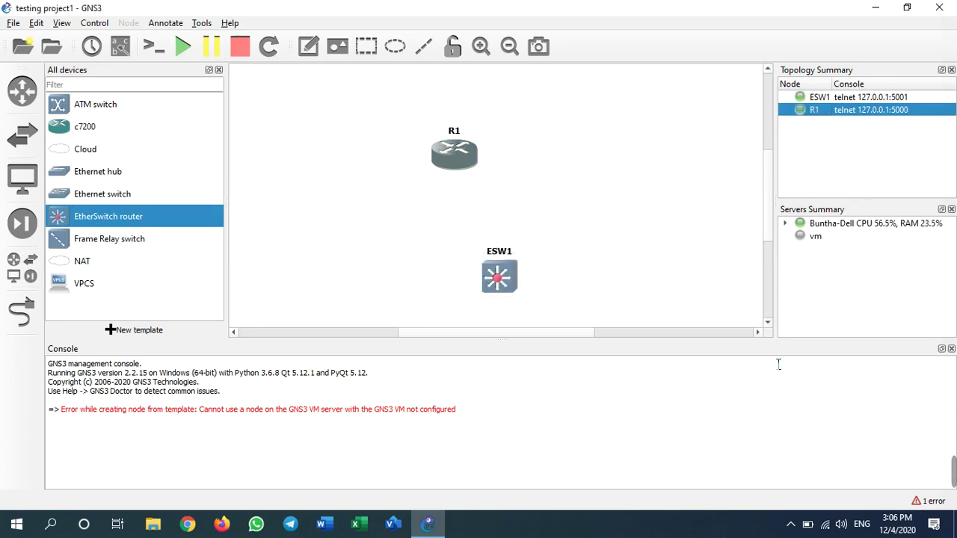
# - Lower the canvas–Console splitter so the workspace around R1 and ESW1 grows
pyautogui.moveTo(748, 344); pyautogui.dragTo(743, 426)
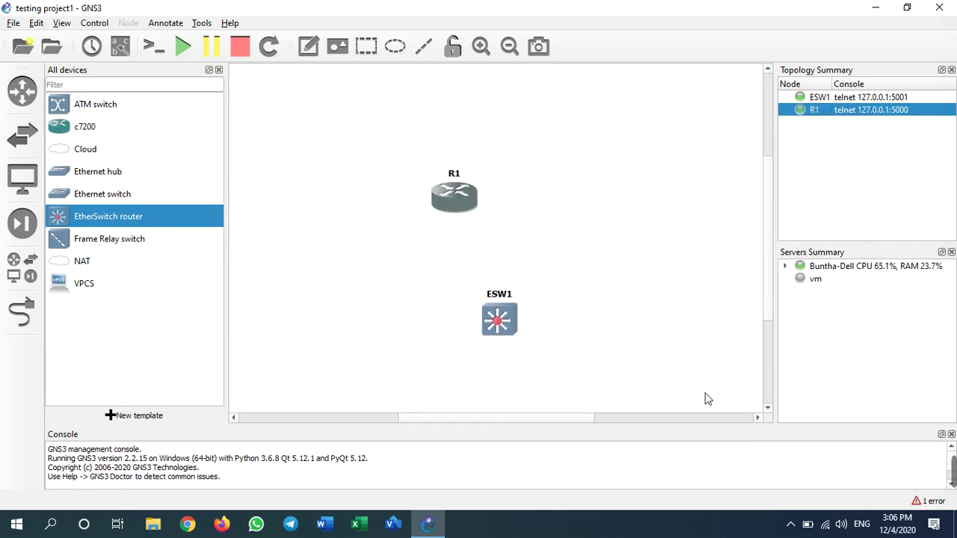